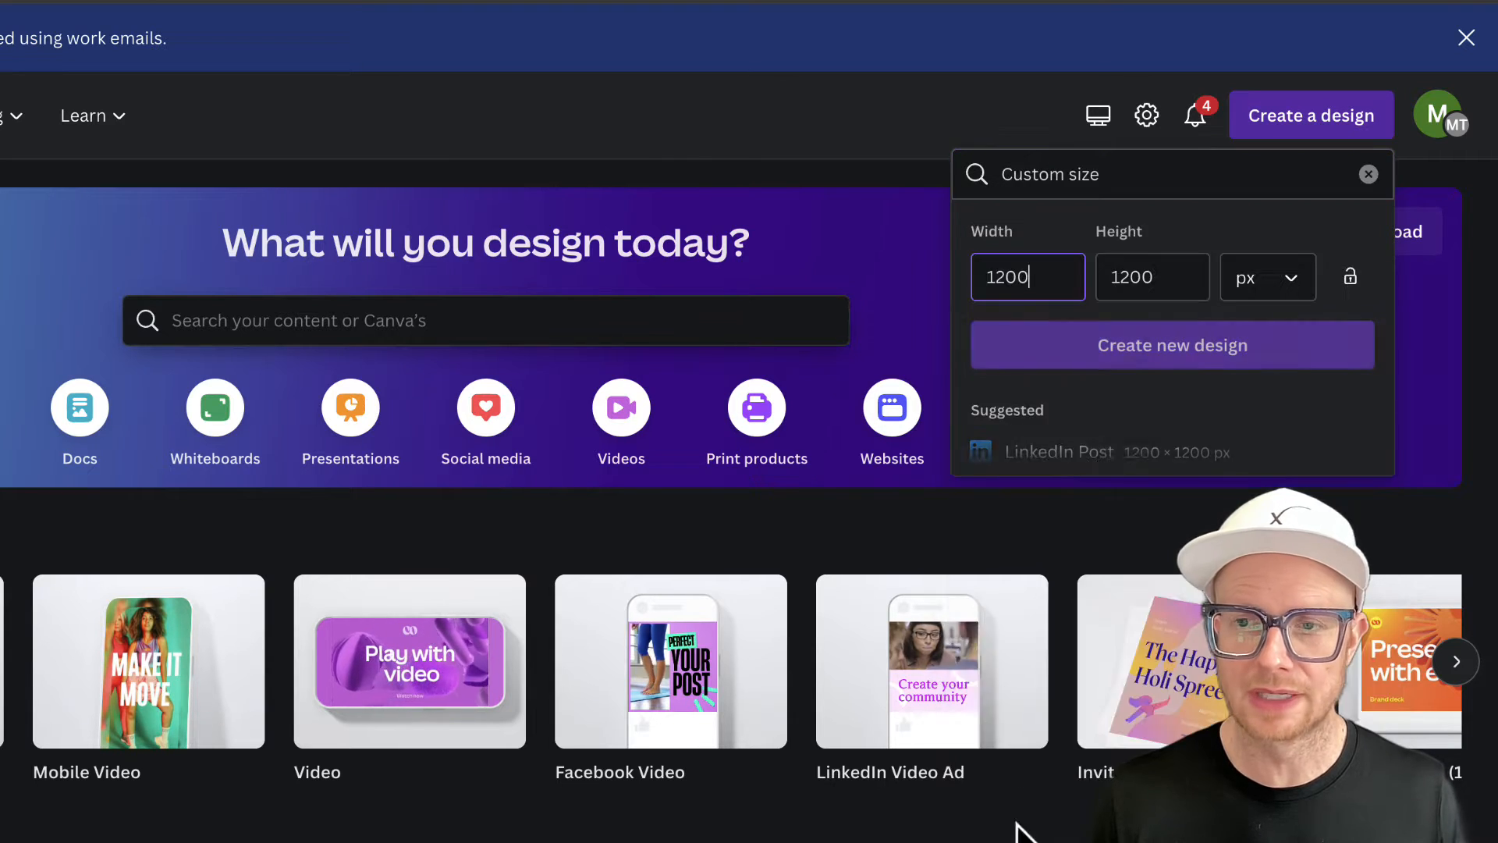
# - Create a new custom-size design 1100 px wide and 1000 px high
pyautogui.moveTo(1047, 275); pyautogui.dragTo(960, 277)
pyautogui.write('11')
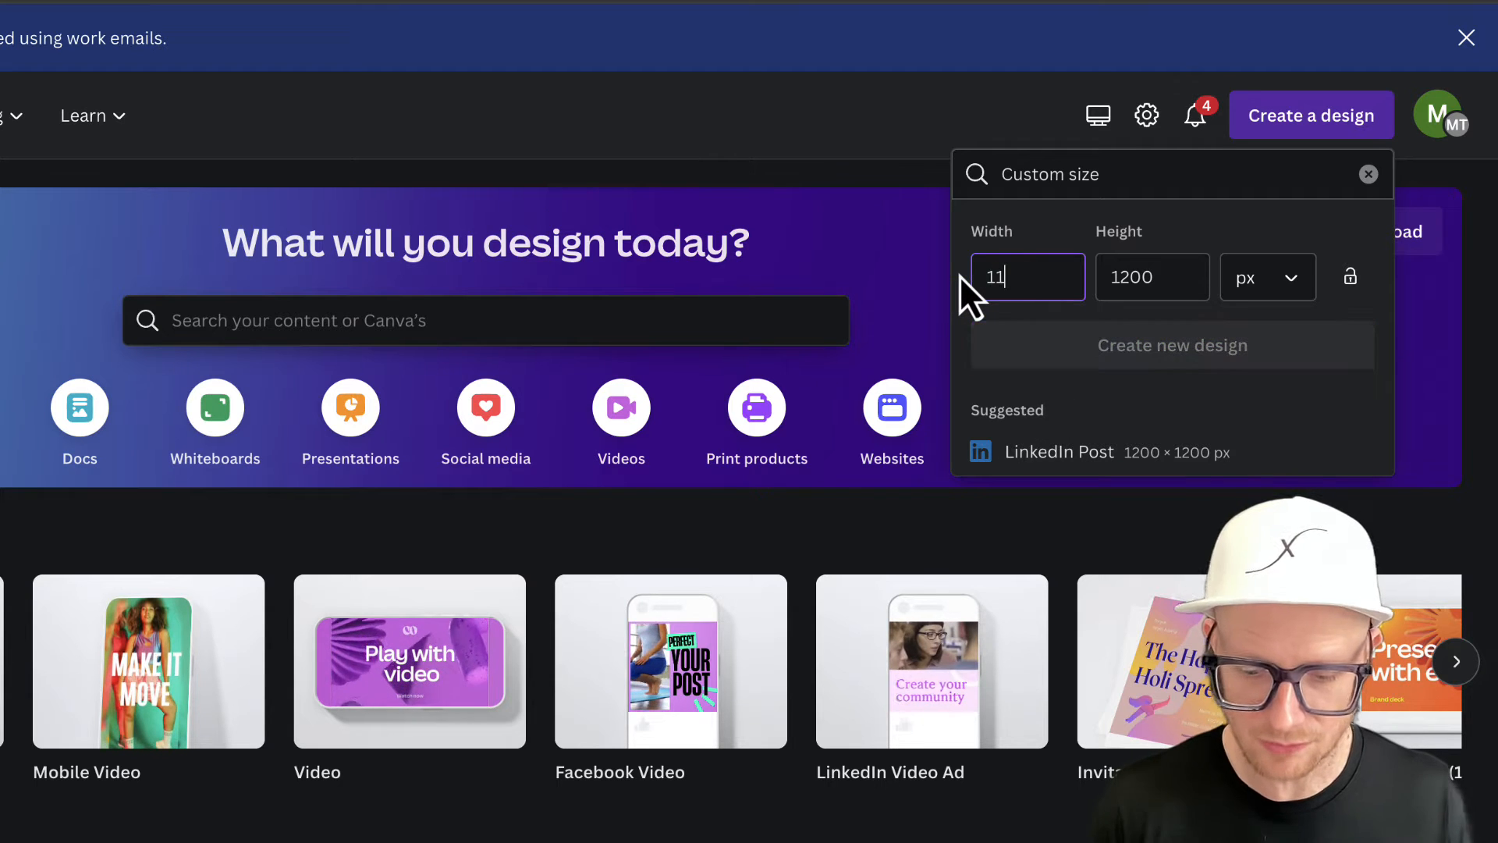
pyautogui.write('000')
pyautogui.press('BackSpace')
pyautogui.press('Tab')
pyautogui.write('1')
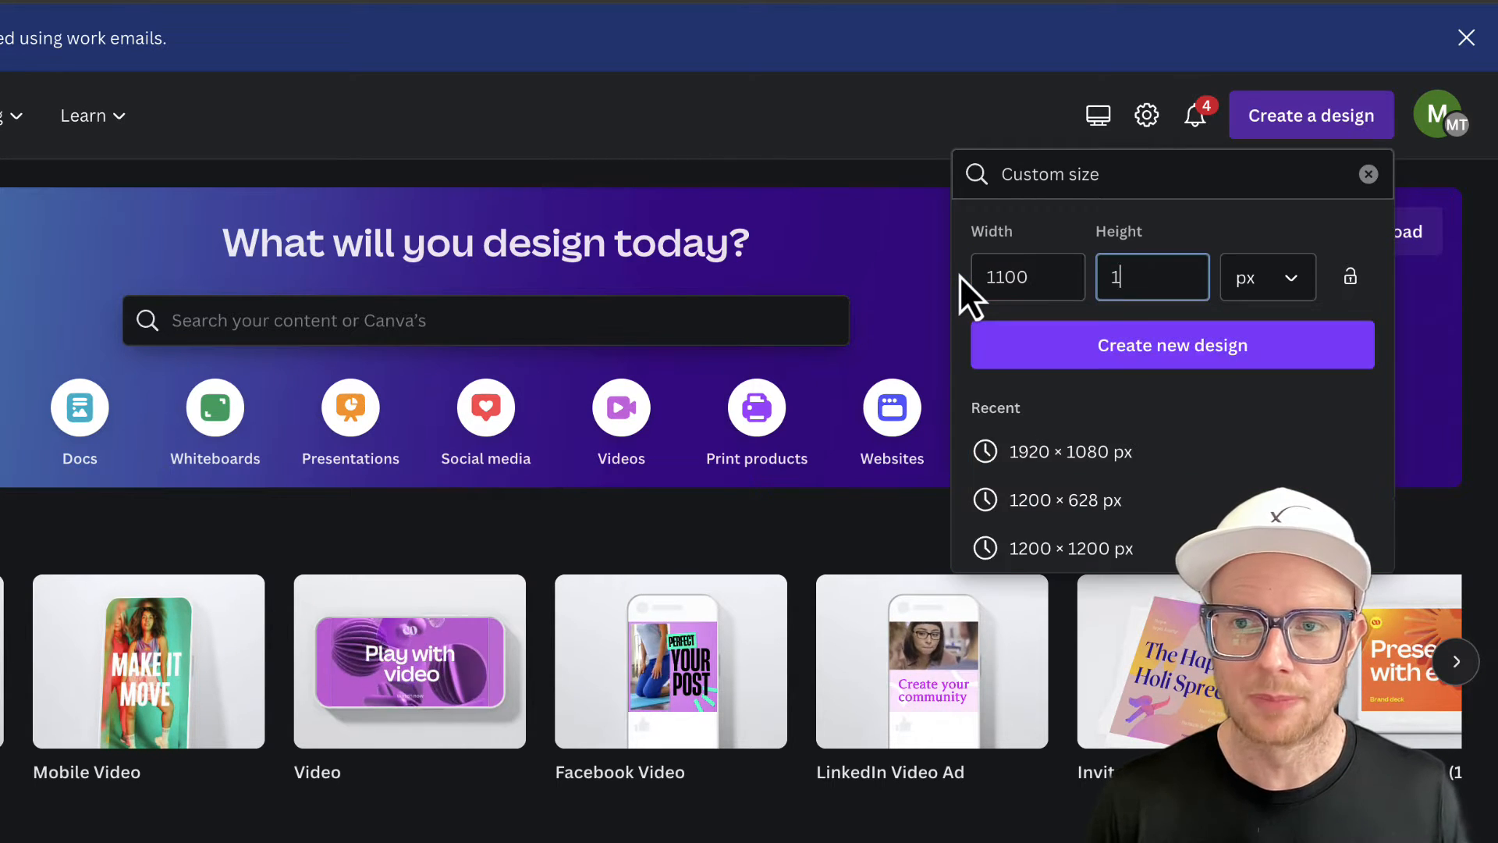
pyautogui.write('000')
pyautogui.press('Return')
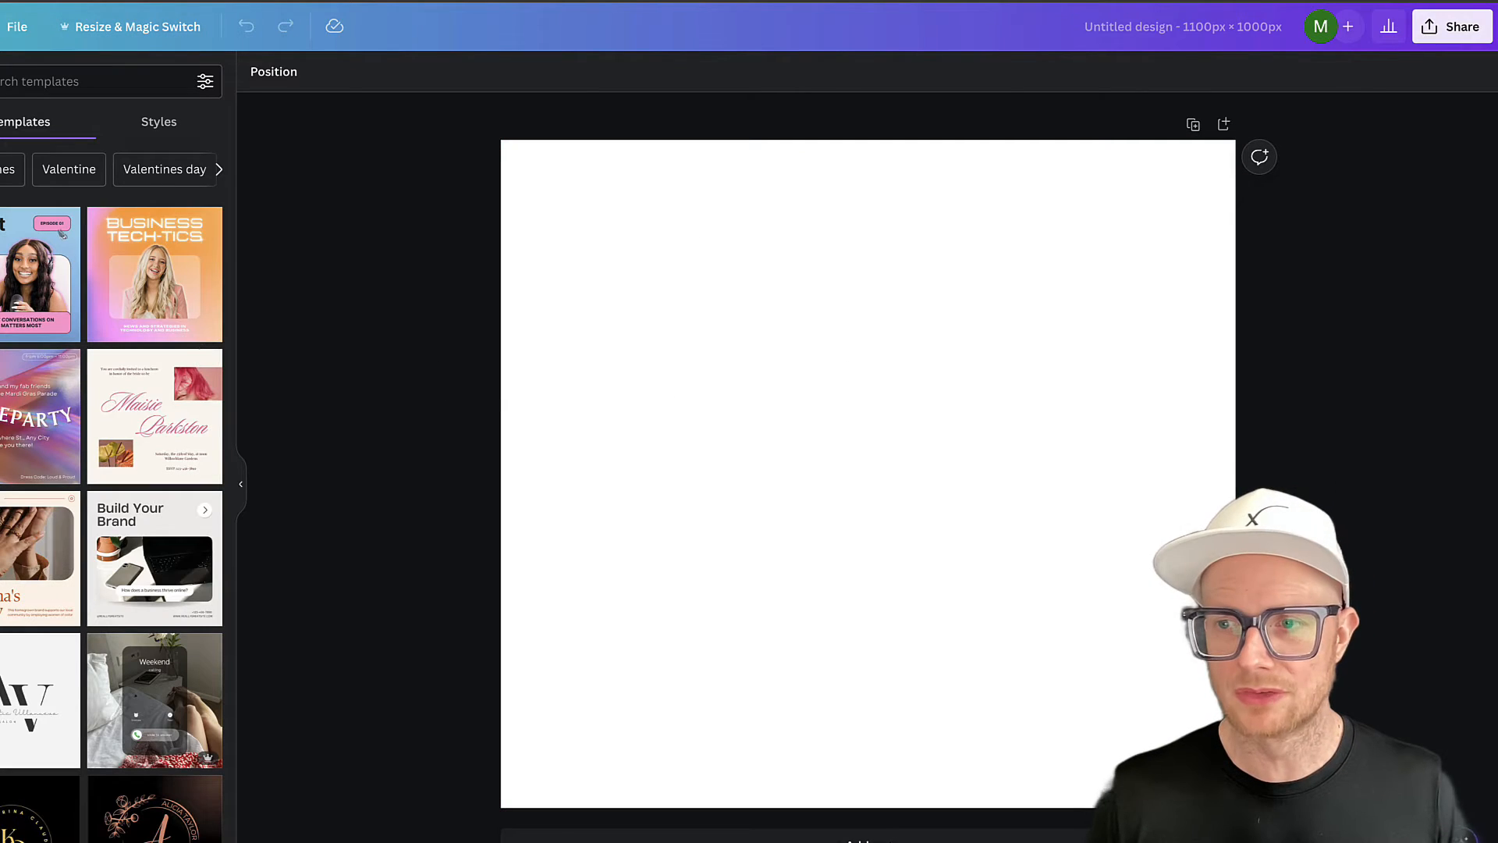
# - Place the wig mannequin photo on the page, duplicate it, and enlarge the copy to cover the whole page
pyautogui.moveTo(910, 425); pyautogui.dragTo(806, 420)
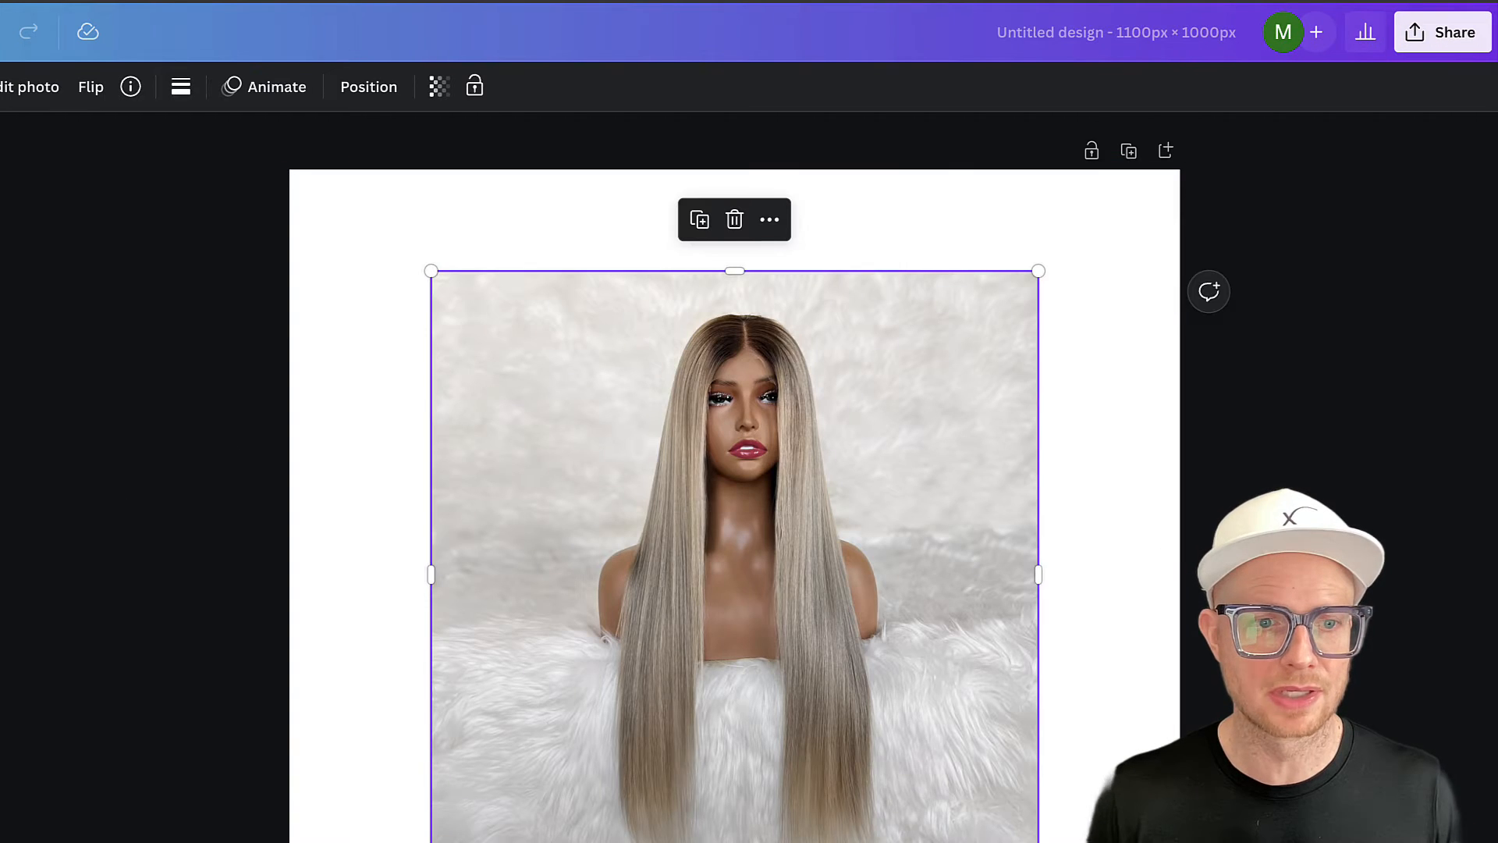
pyautogui.hotkey('ctrl', 'd')
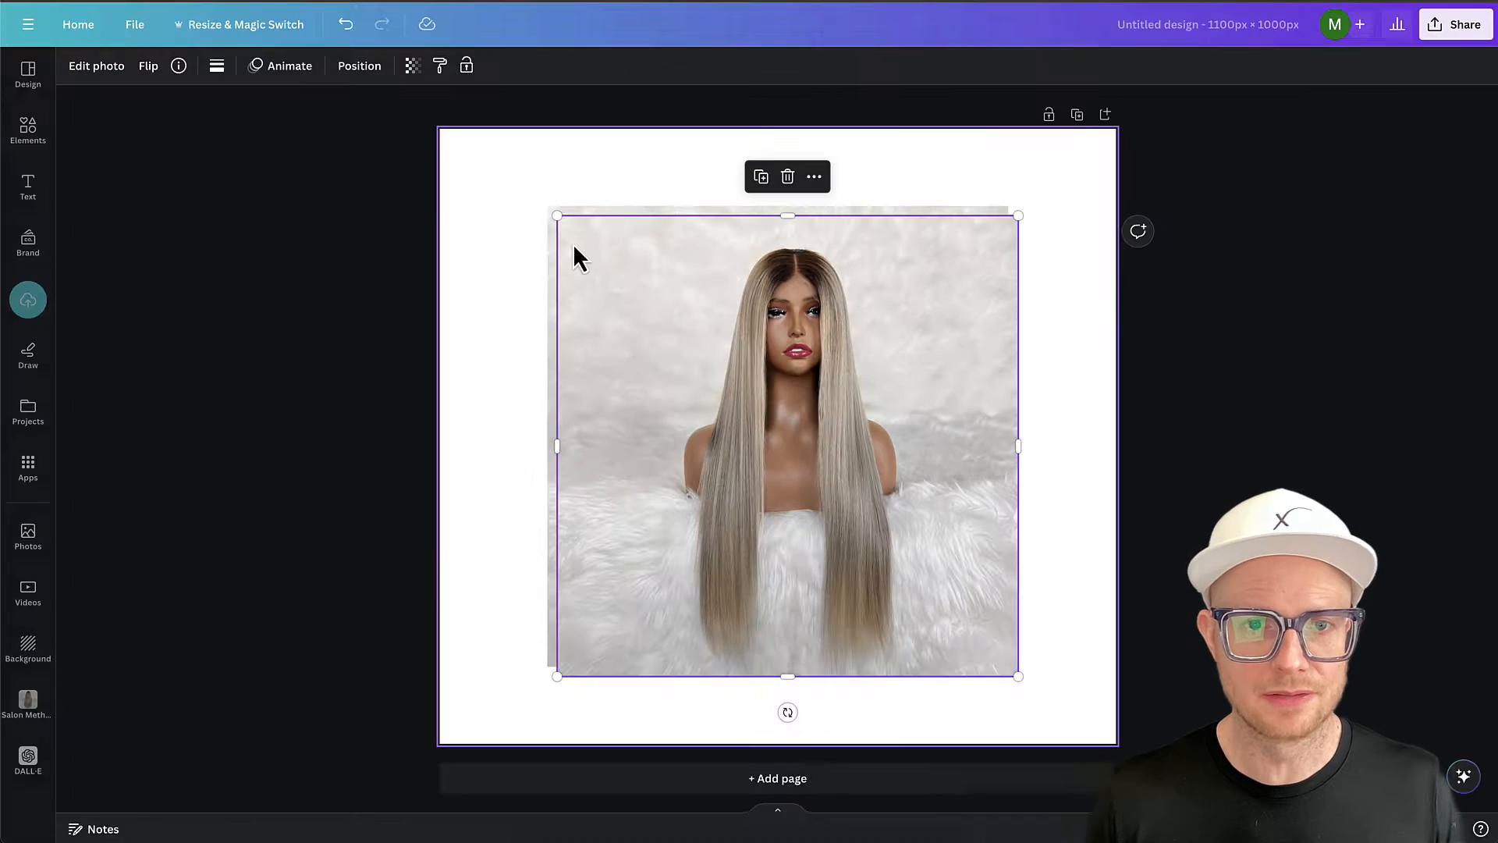
pyautogui.moveTo(560, 217); pyautogui.dragTo(395, 152)
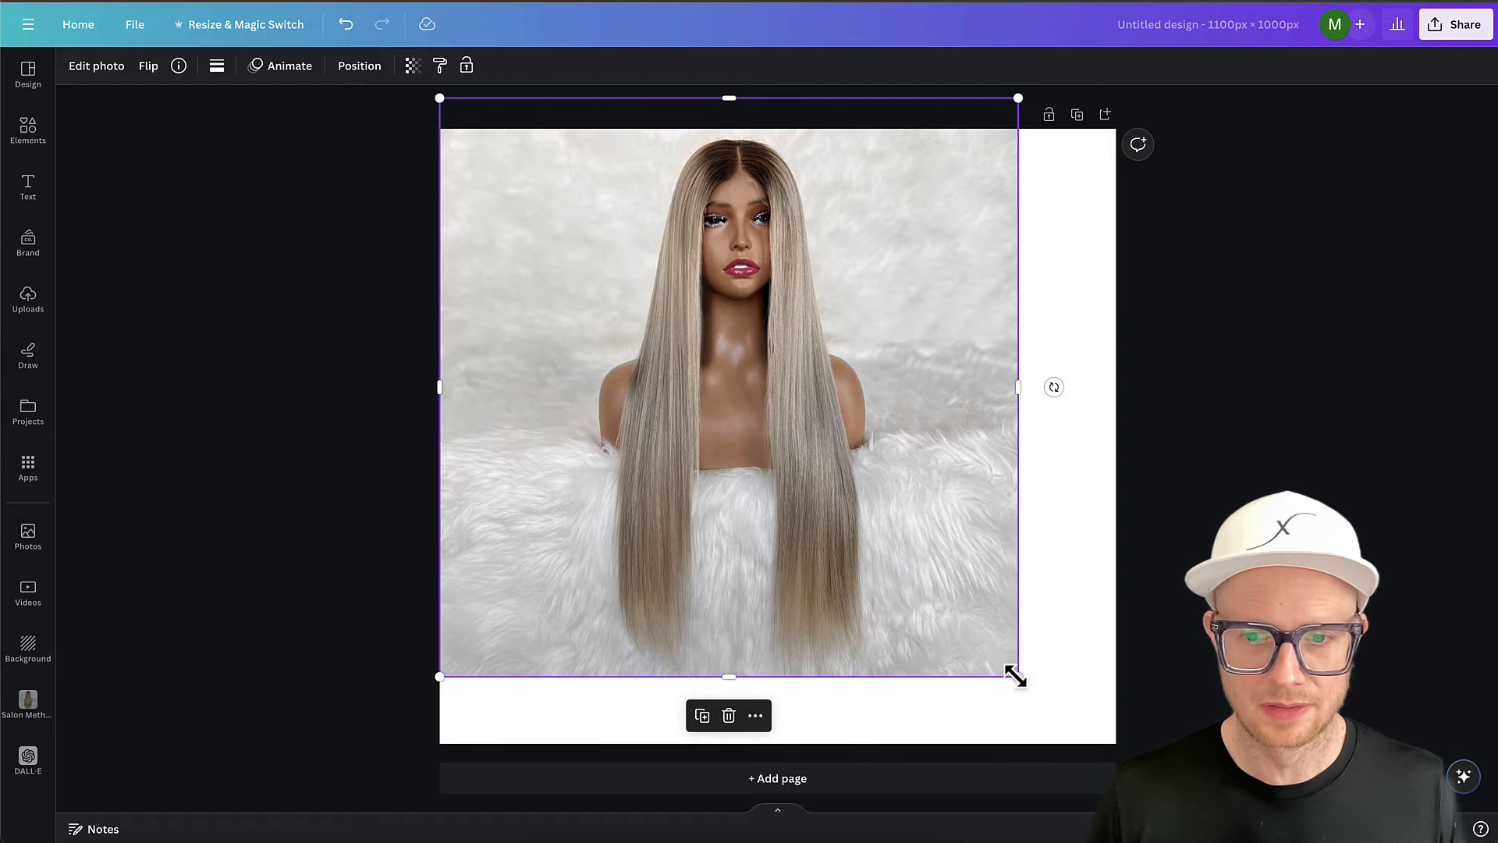
pyautogui.moveTo(1014, 675); pyautogui.dragTo(1116, 754)
pyautogui.moveTo(1021, 685); pyautogui.dragTo(1020, 675)
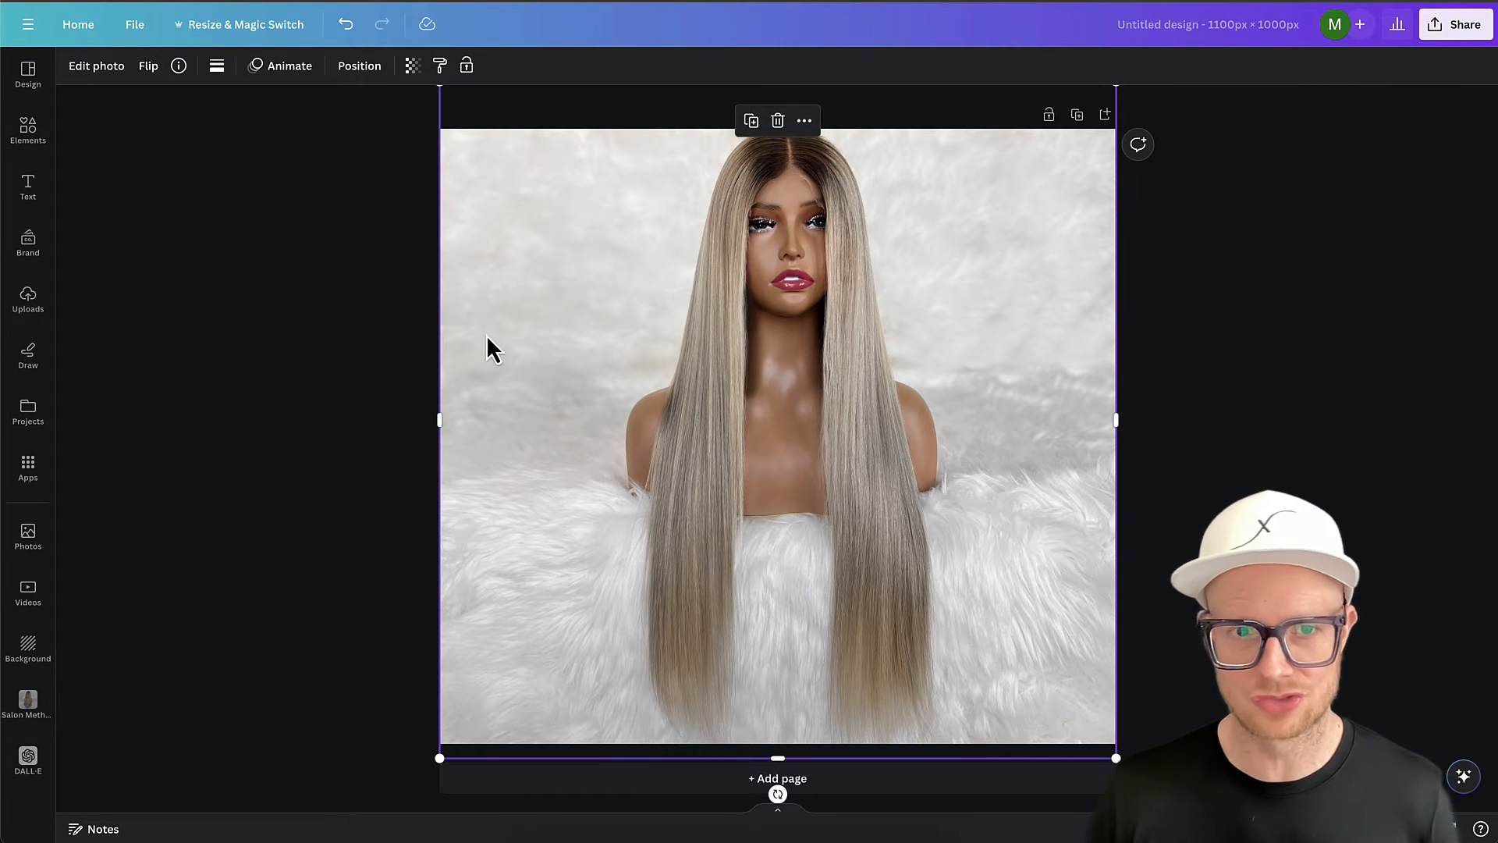
# - Remove the background from the enlarged wig photo and check the cutout in the background remover's brush settings
pyautogui.click(121, 69)
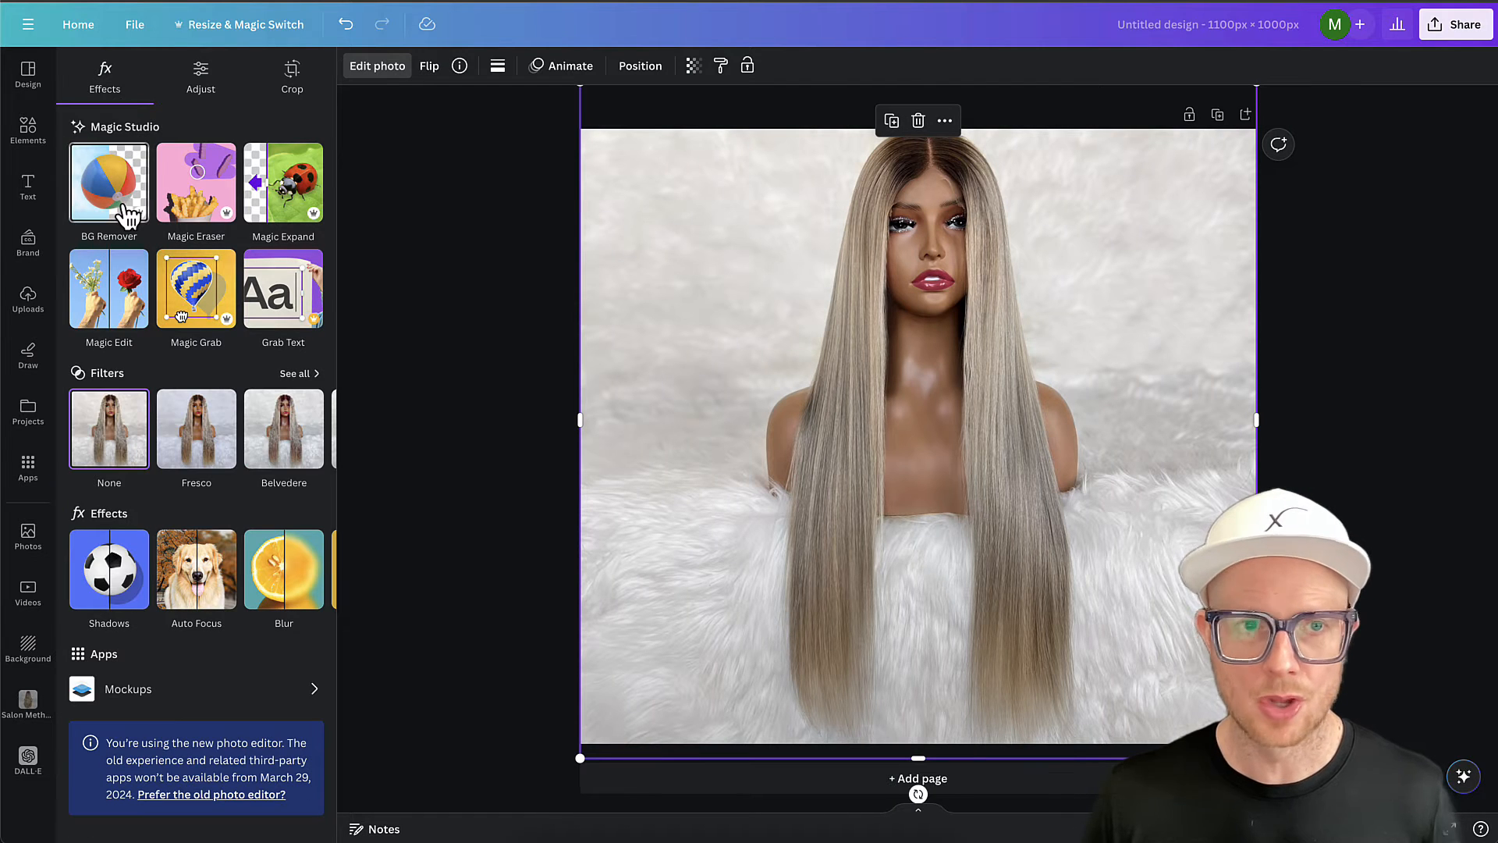
pyautogui.click(125, 215)
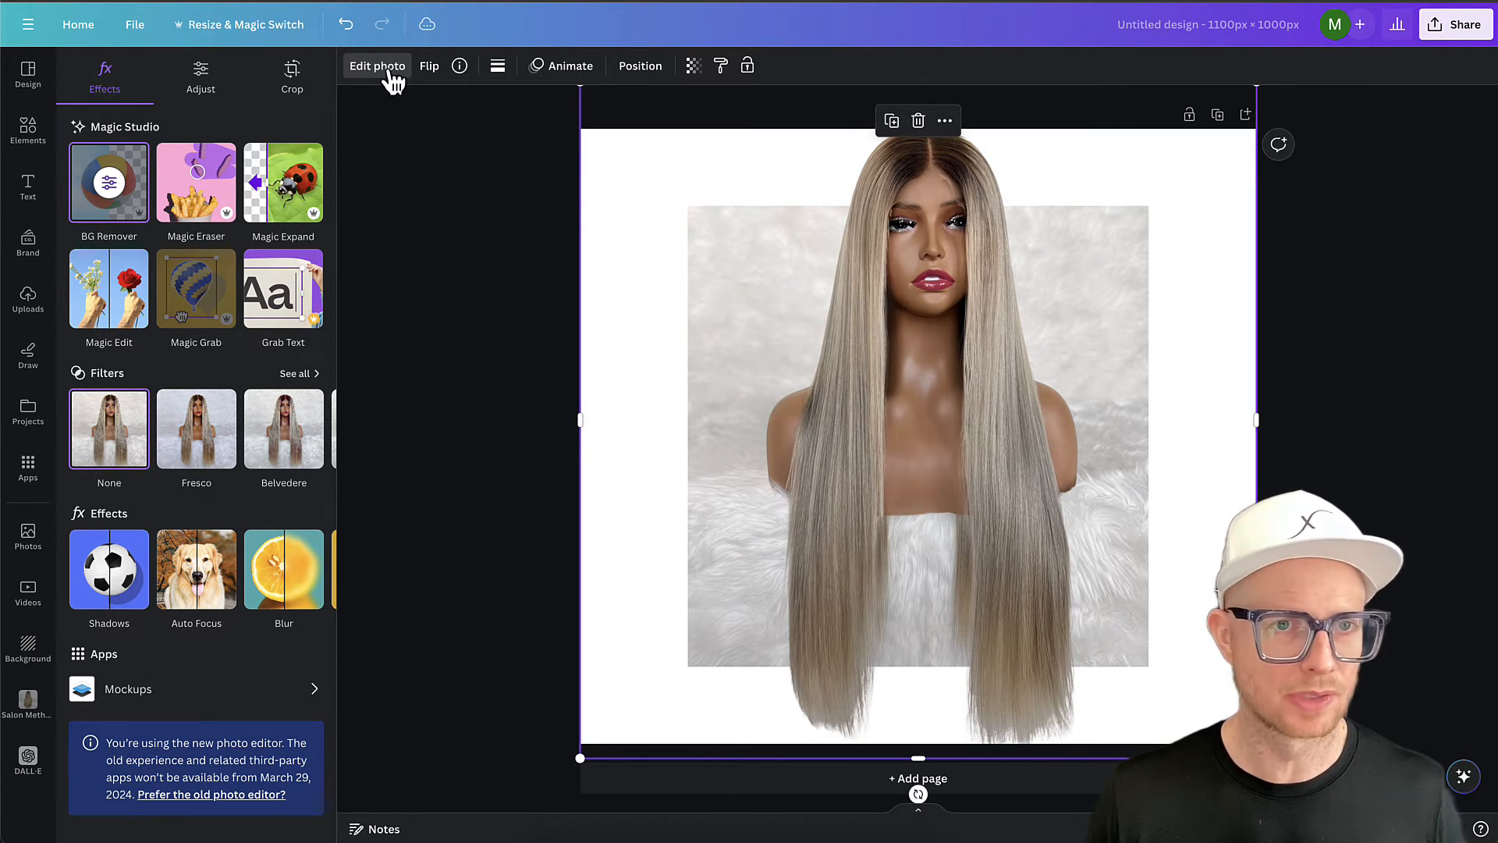
pyautogui.click(131, 187)
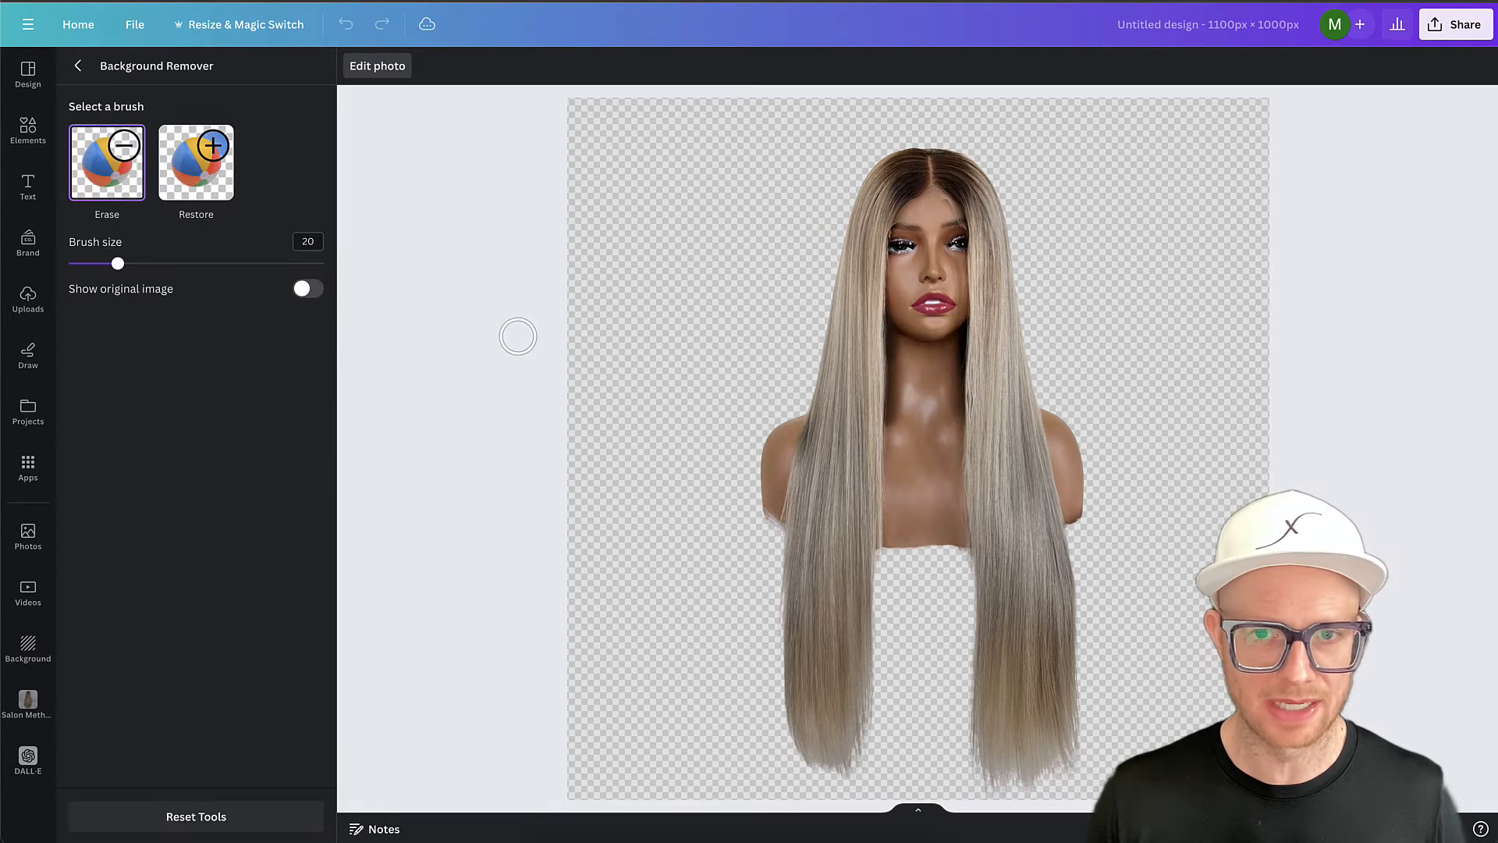
pyautogui.click(377, 67)
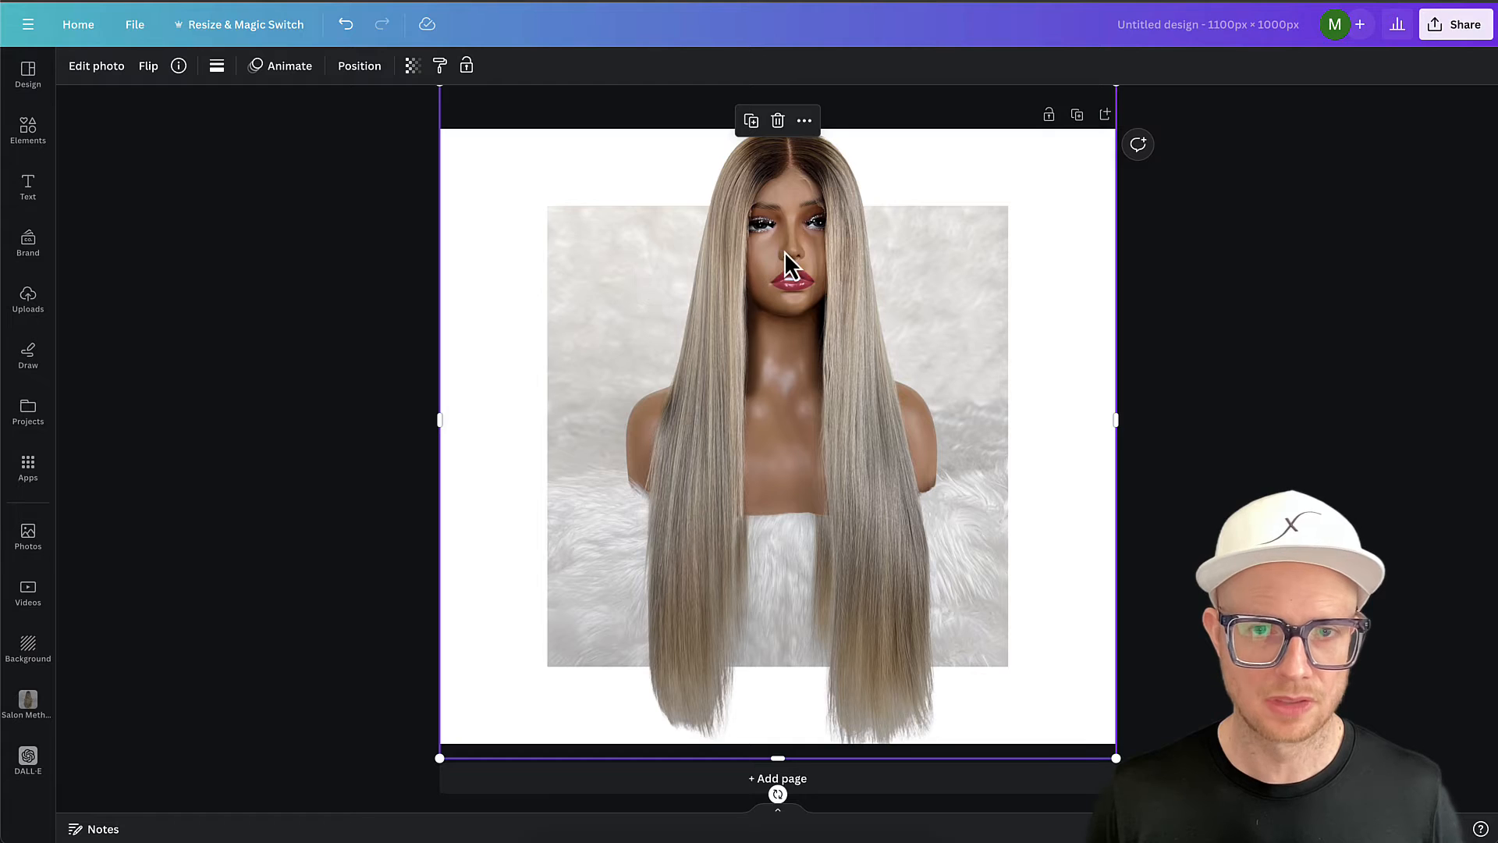
# - Delete the smaller original photo behind the mannequin cutout, keeping the cutout roughly centred on the page
pyautogui.moveTo(784, 252); pyautogui.dragTo(1055, 254)
pyautogui.click(639, 340)
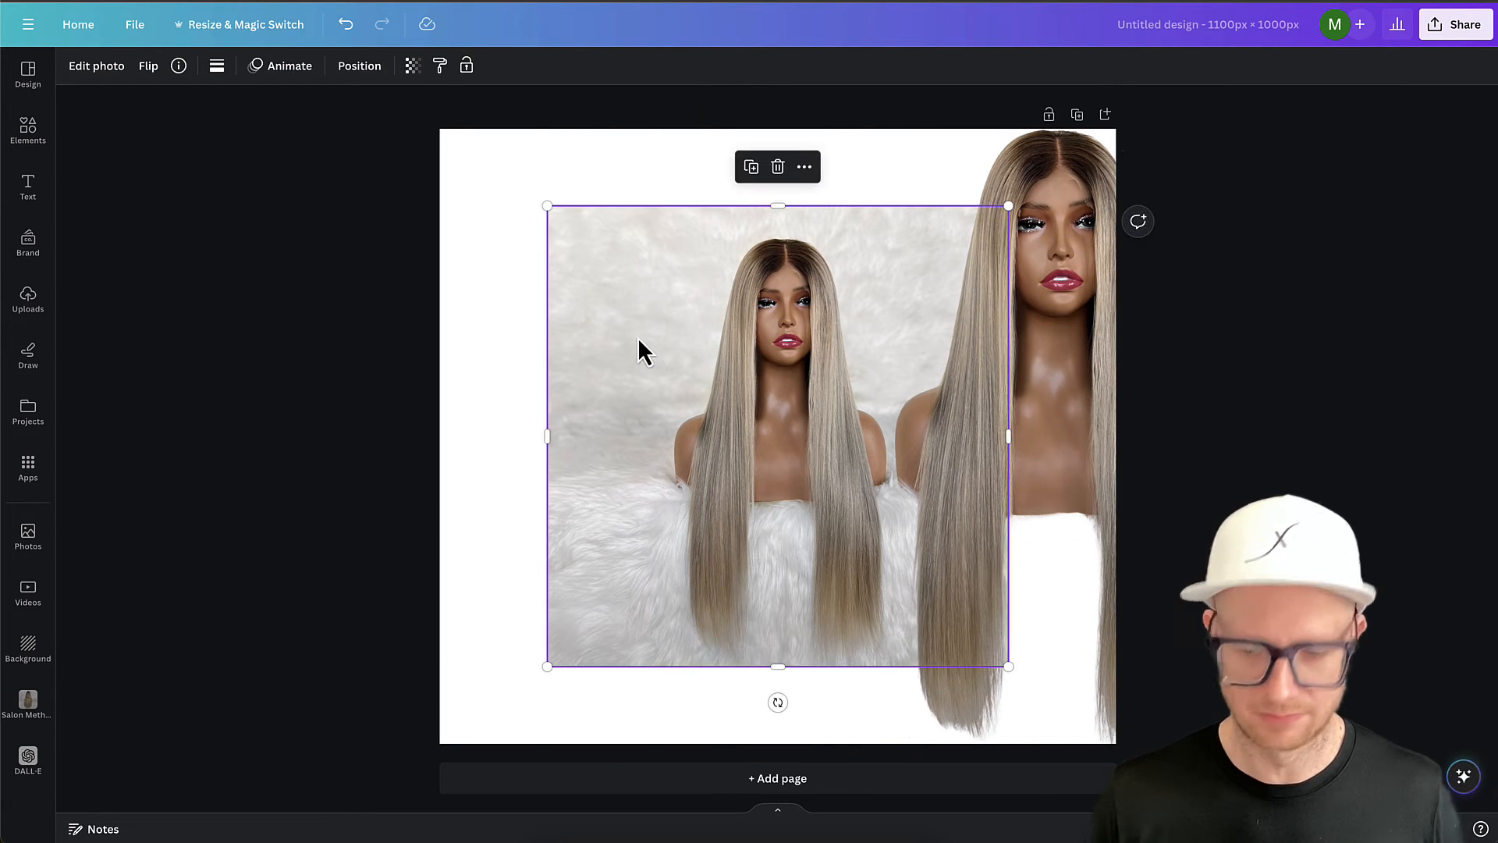
pyautogui.press('Delete')
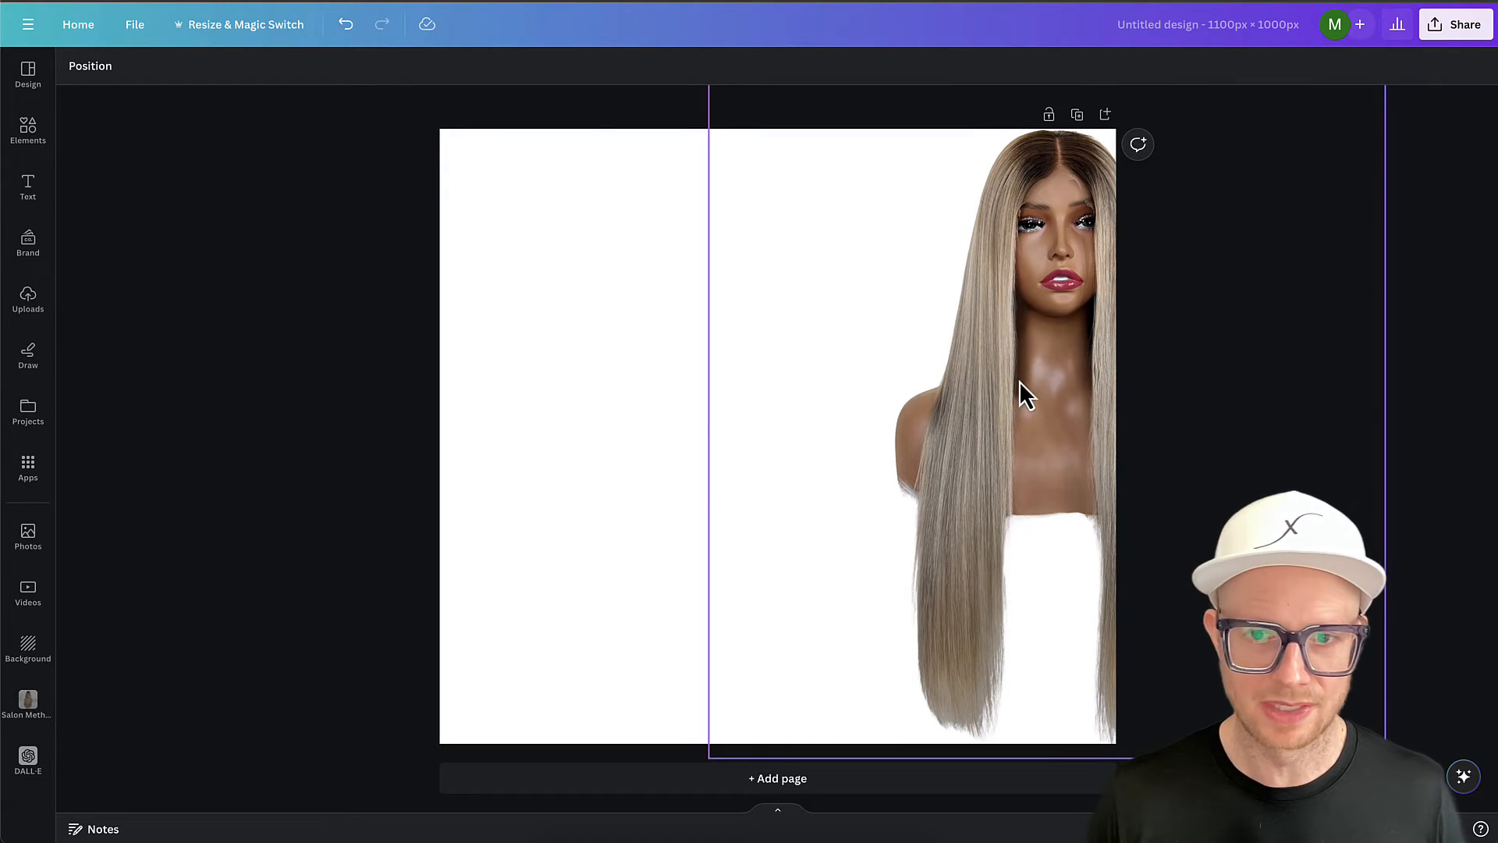
pyautogui.moveTo(1019, 380); pyautogui.dragTo(743, 383)
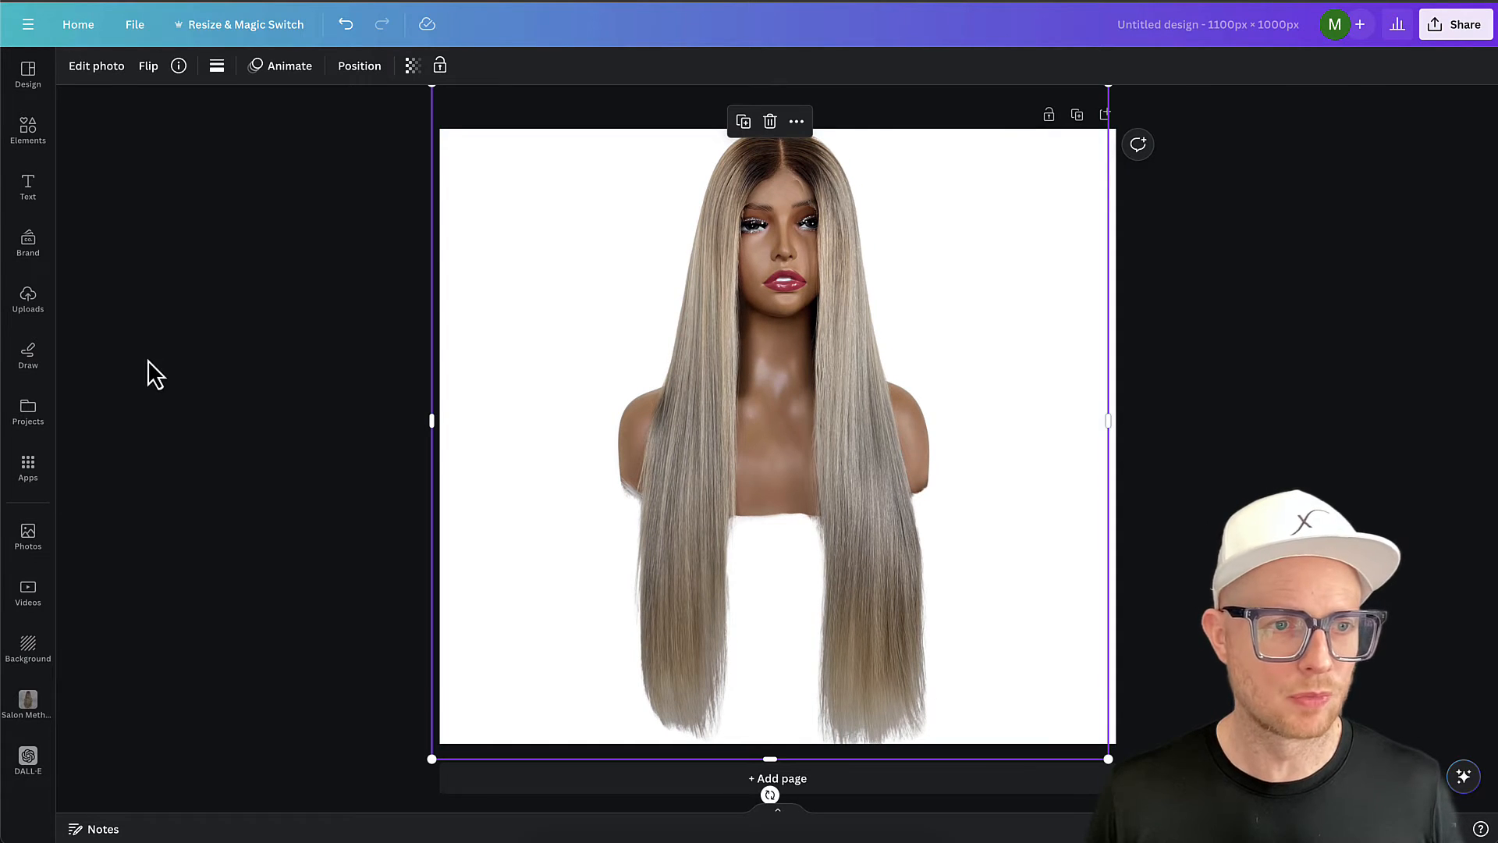
# - Search the elements for "background" and show all matching graphics
pyautogui.click(35, 139)
pyautogui.click(200, 74)
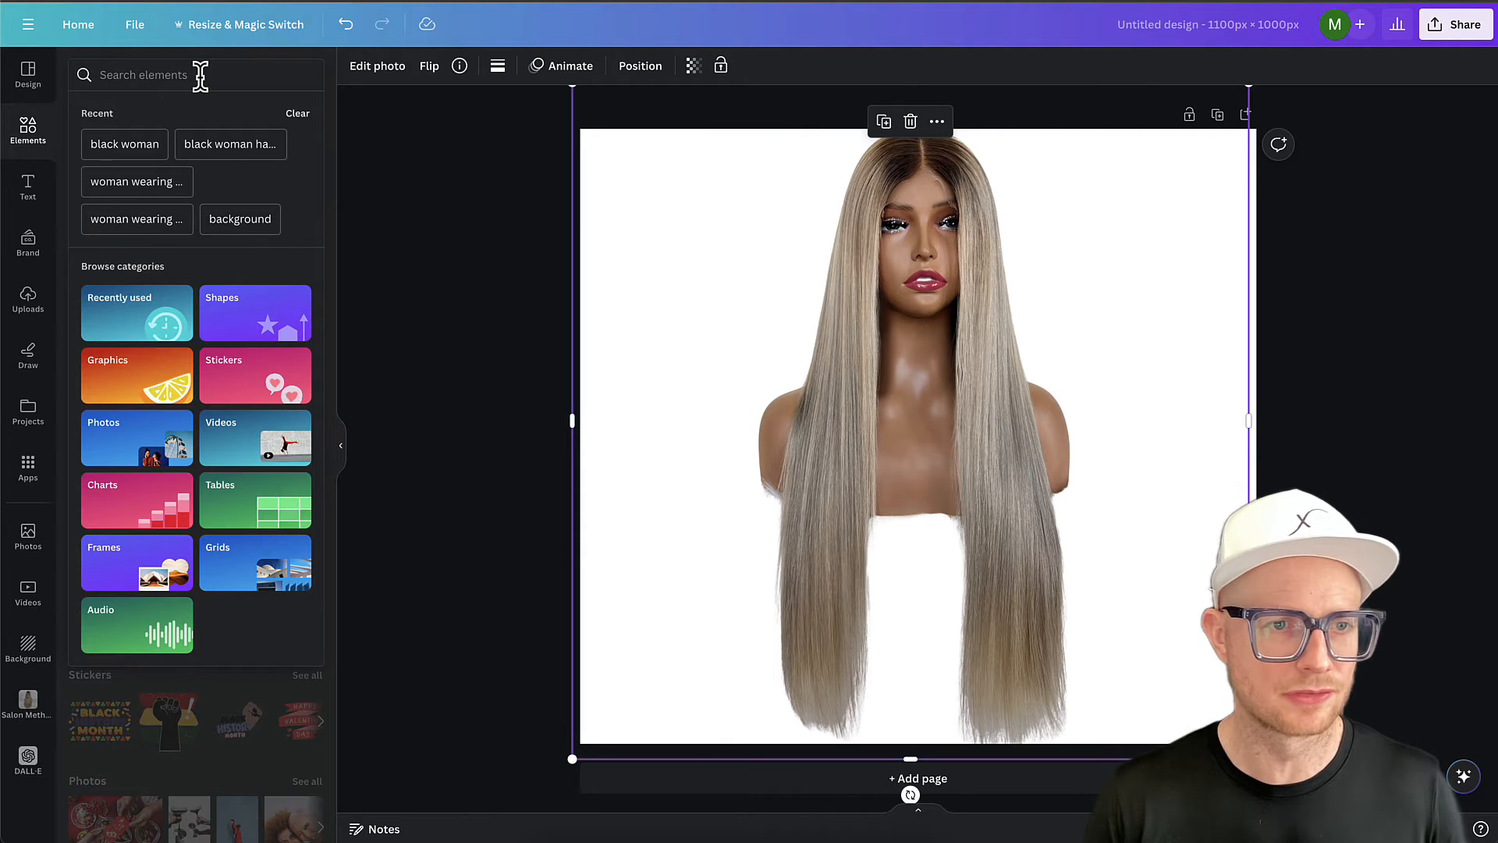
pyautogui.write('background')
pyautogui.press('Return')
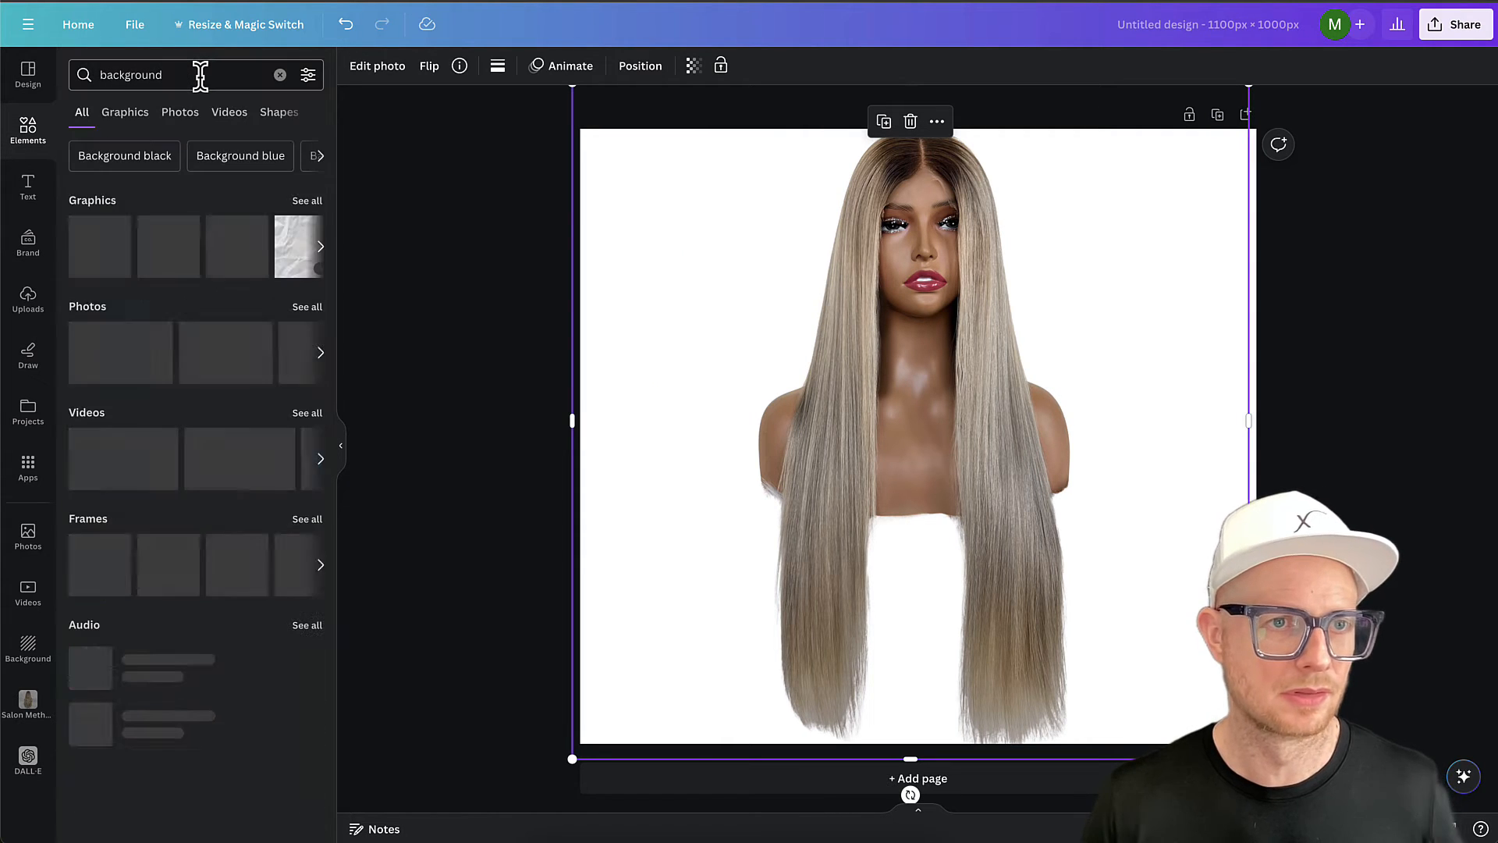
pyautogui.click(306, 202)
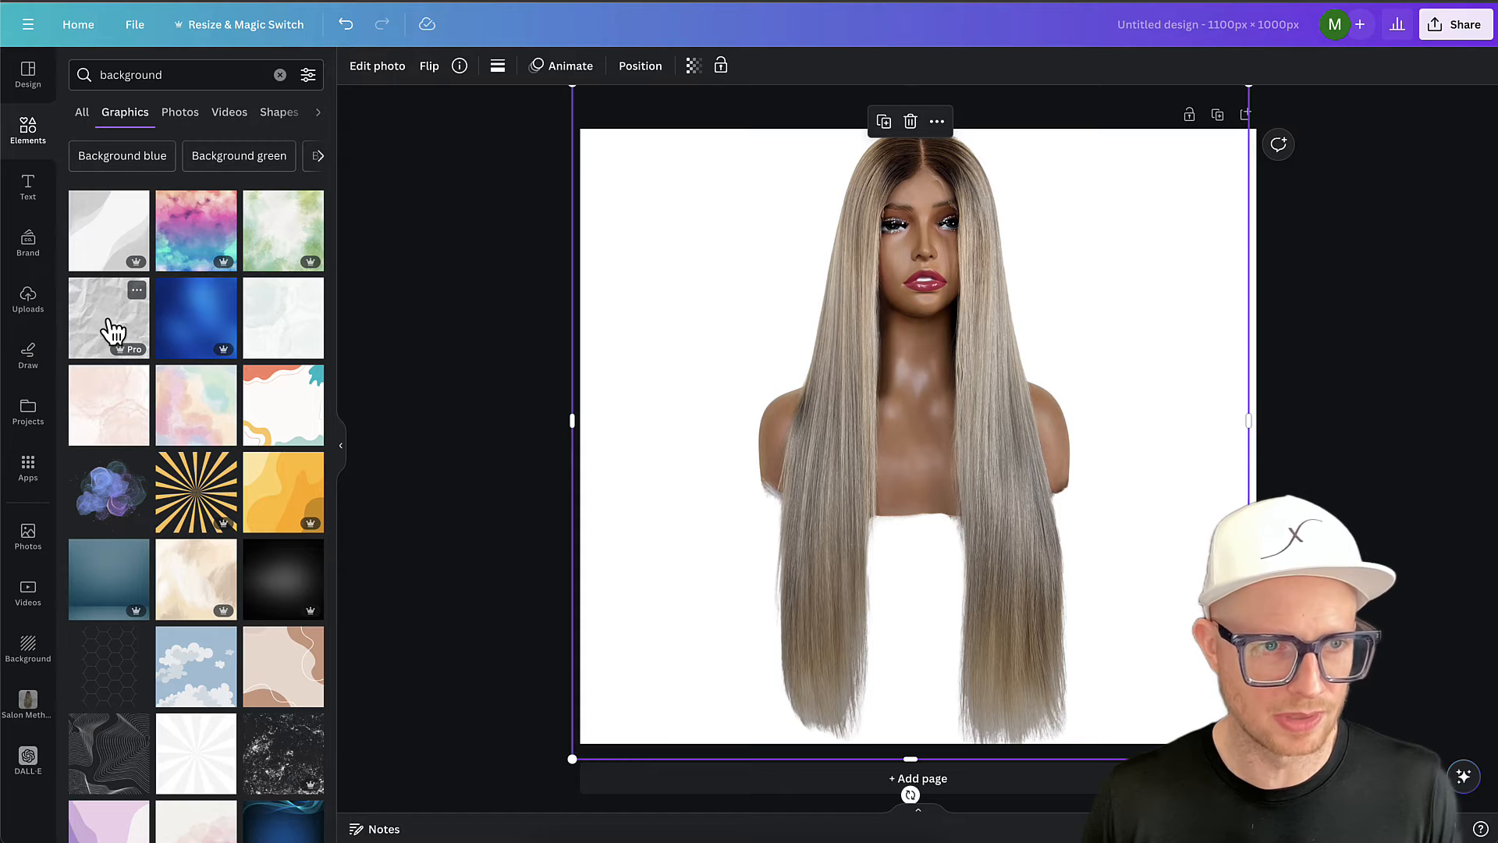
# - Add the light grey textured background graphic to the page
pyautogui.scroll(-6, 137, 390)
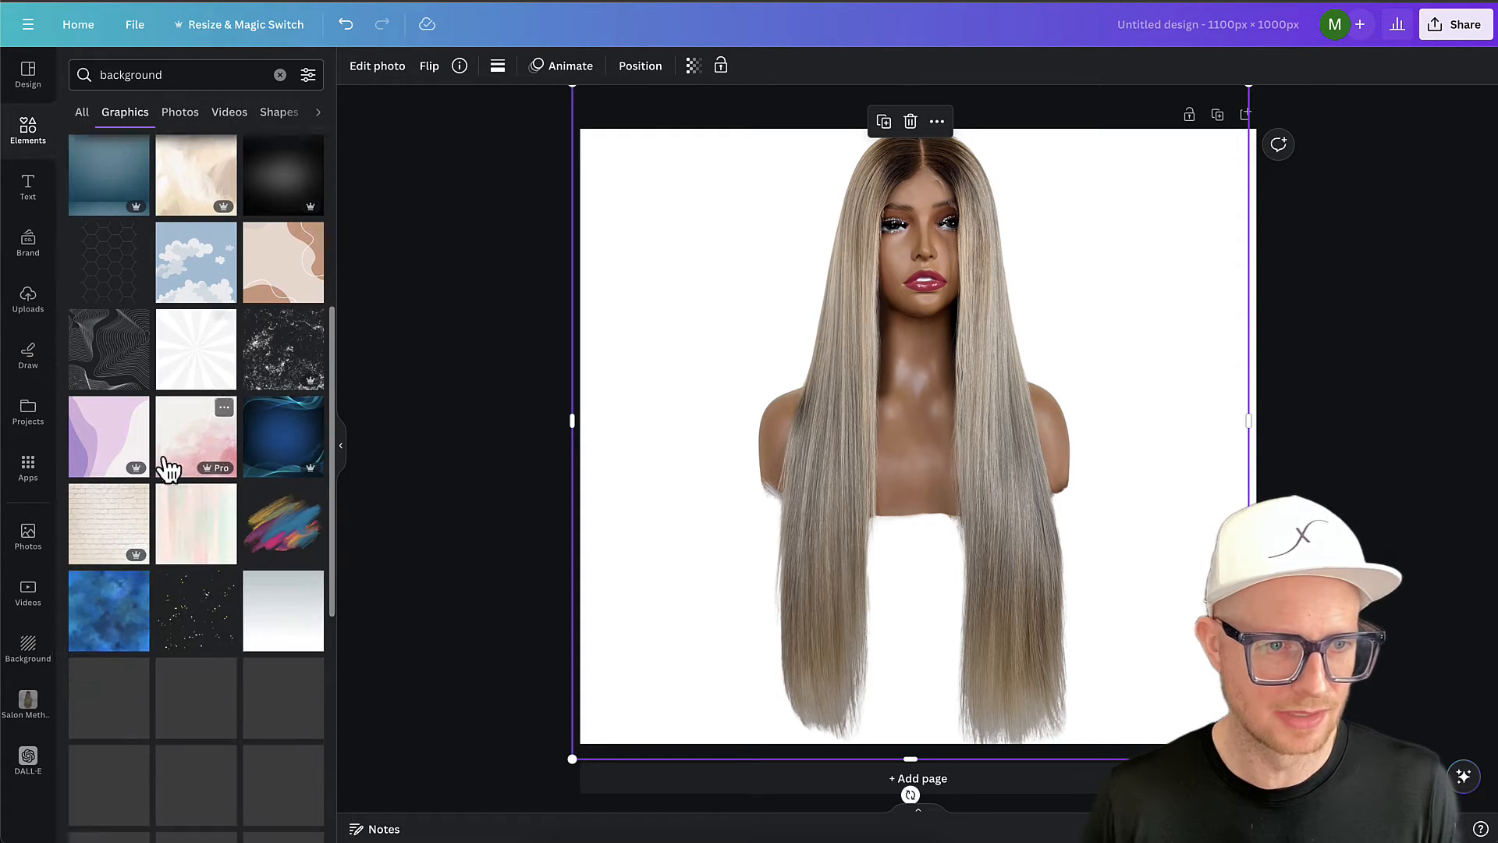
pyautogui.scroll(-2, 164, 469)
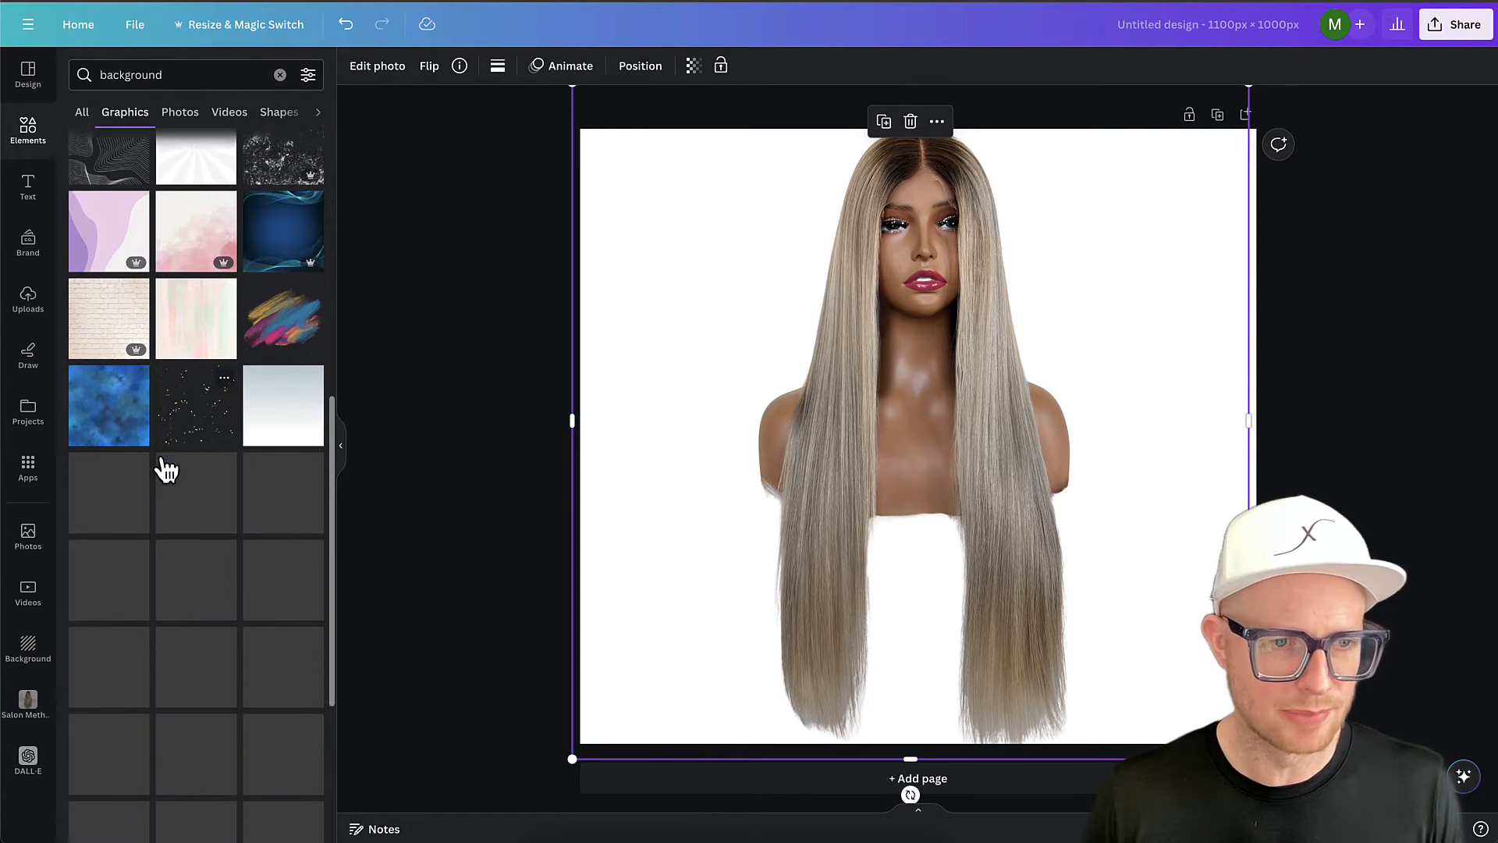
pyautogui.scroll(-2, 152, 460)
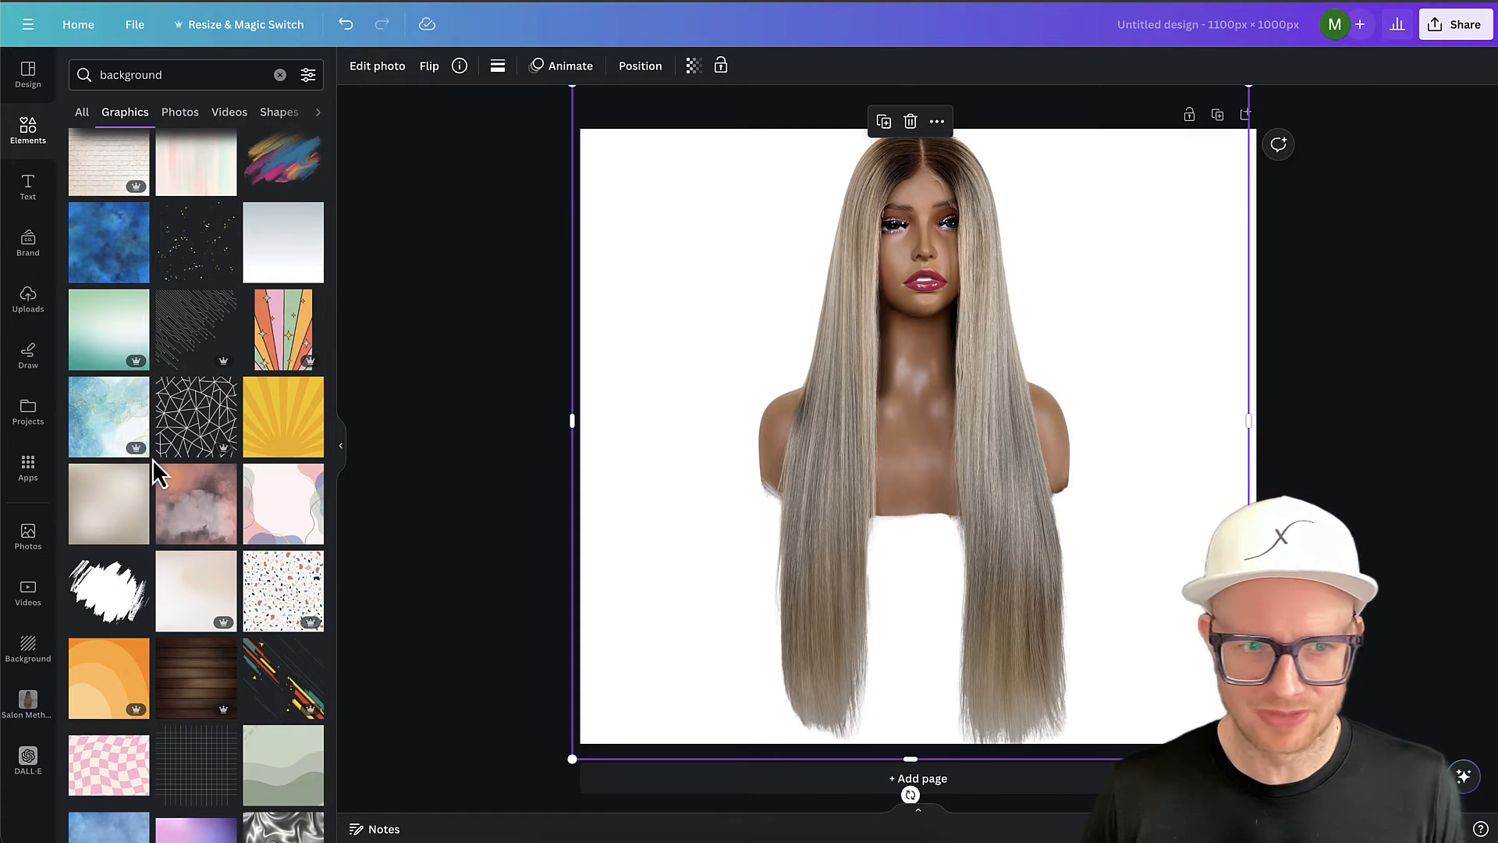
pyautogui.scroll(-6, 152, 459)
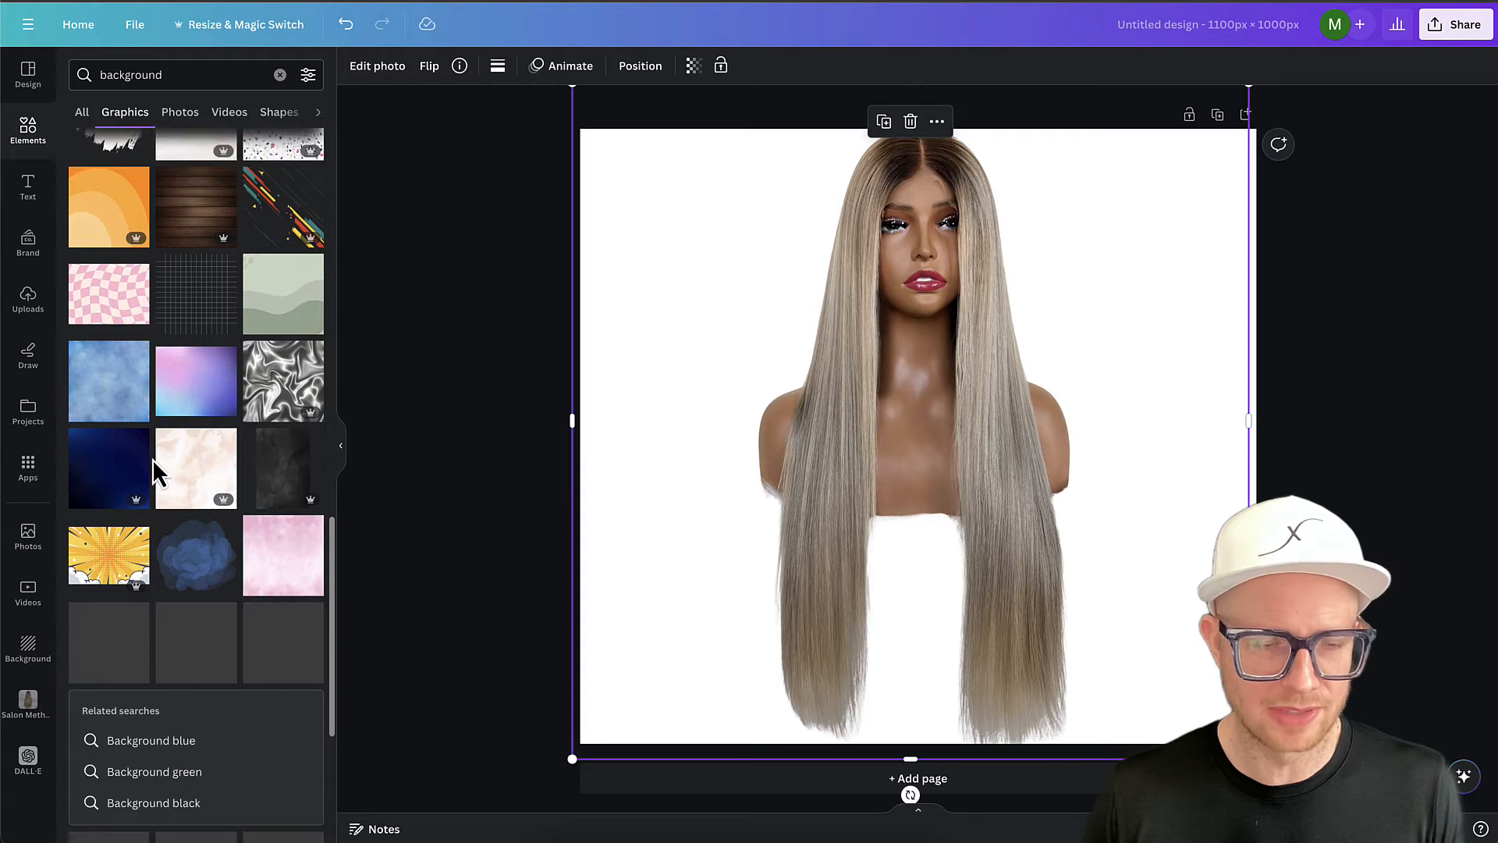
pyautogui.scroll(-1, 152, 459)
pyautogui.scroll(-2, 245, 491)
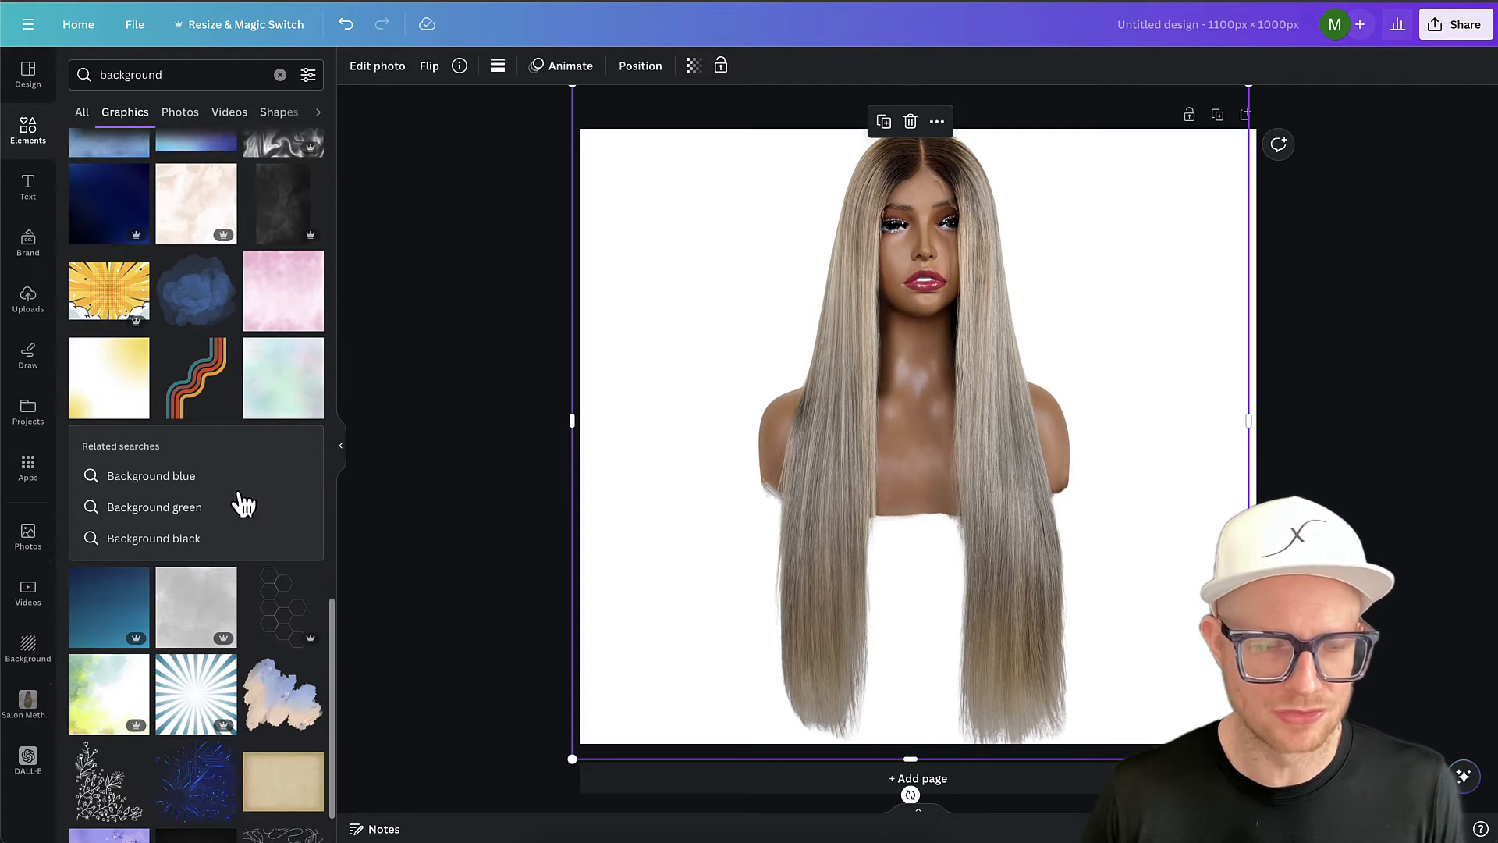
pyautogui.scroll(-3, 242, 502)
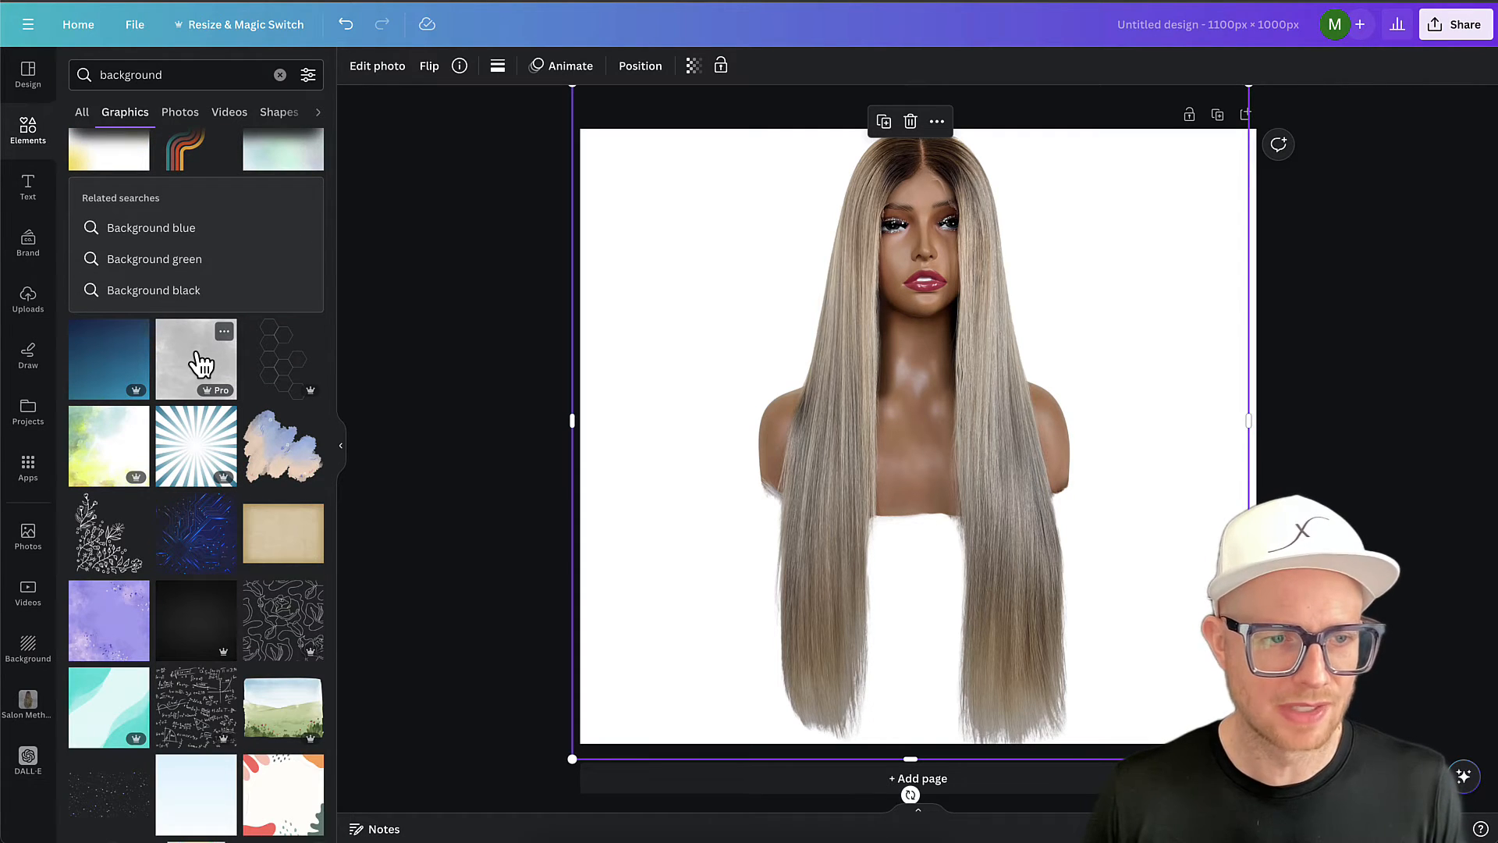
pyautogui.click(201, 363)
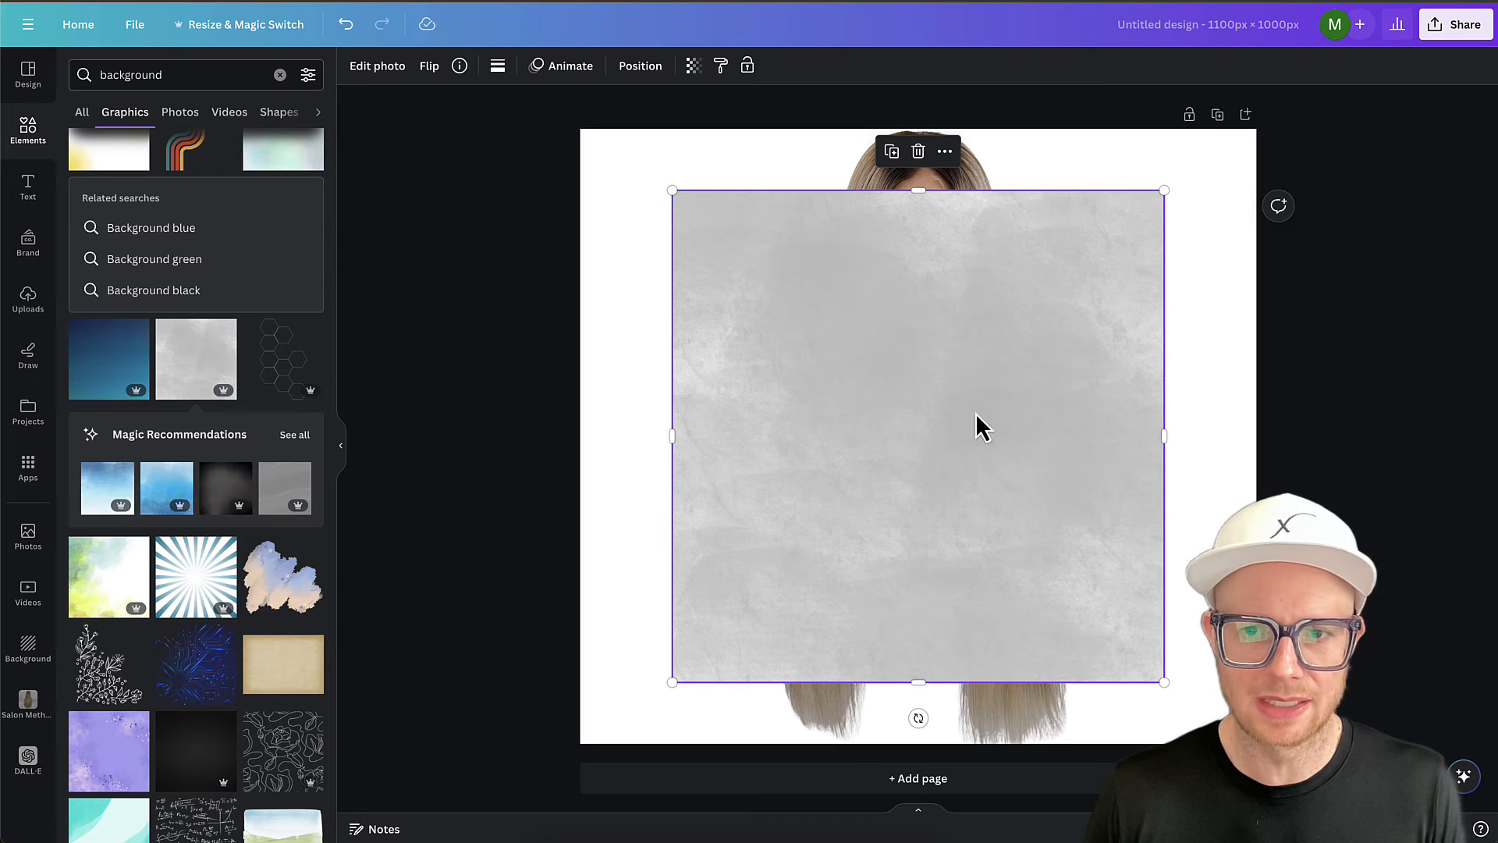
# - Send the grey background behind the mannequin cutout and enlarge it to about 1120 px square, covering the page
pyautogui.moveTo(672, 192); pyautogui.dragTo(558, 140)
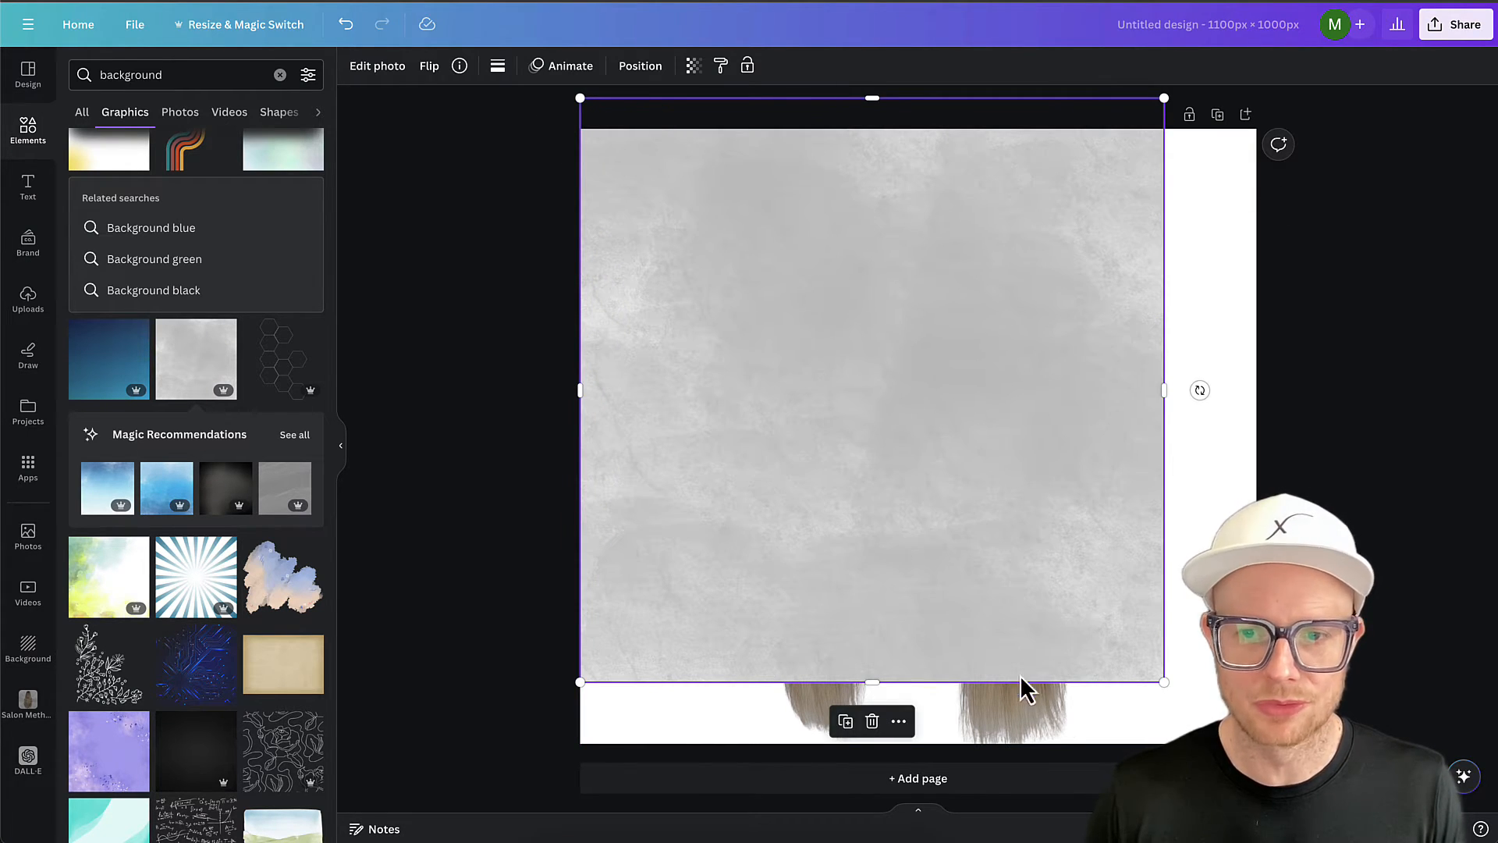
pyautogui.click(641, 70)
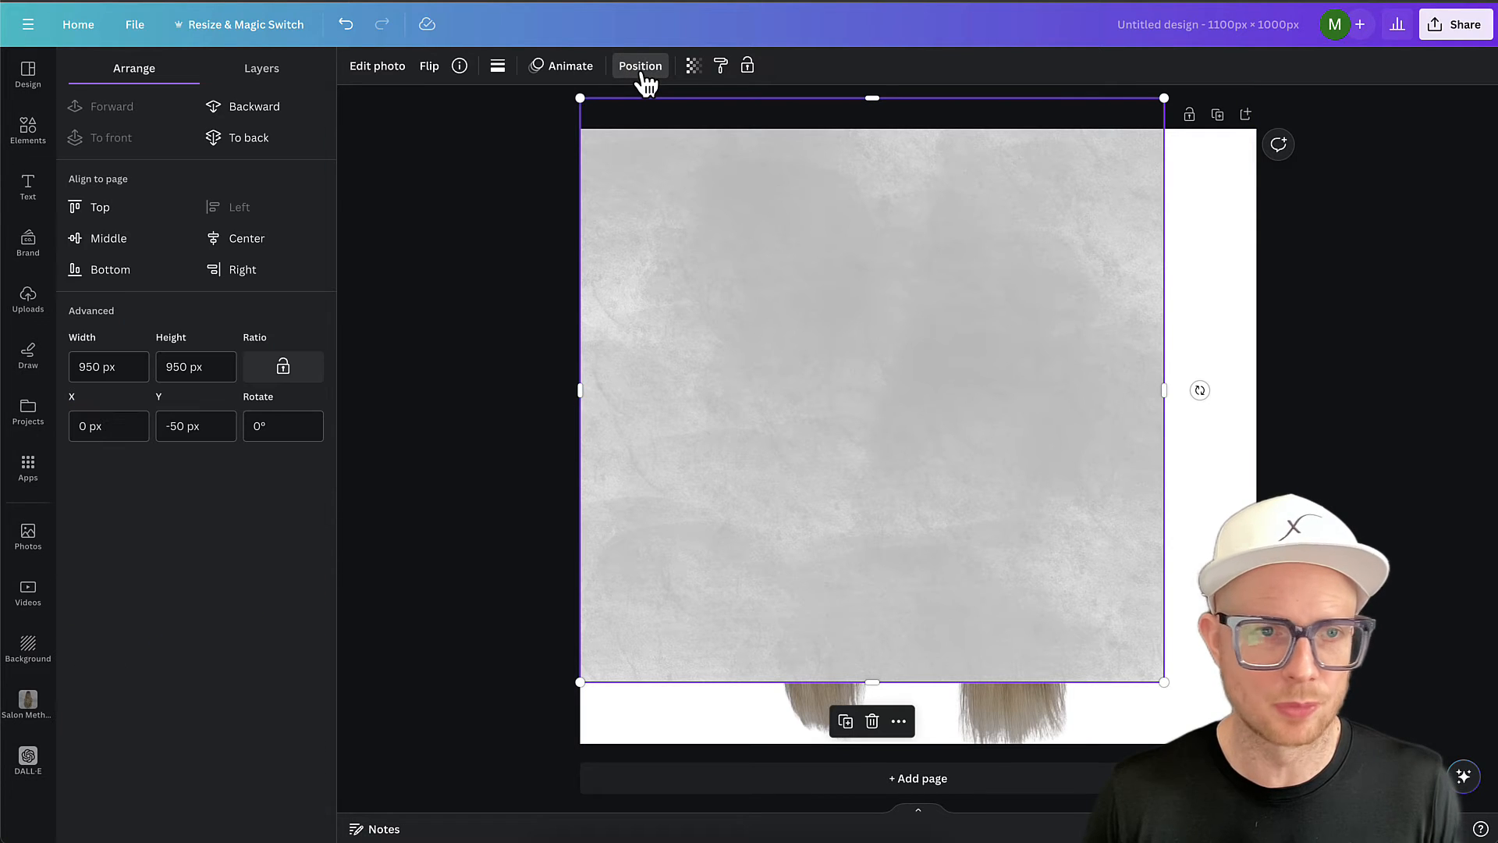
pyautogui.click(264, 141)
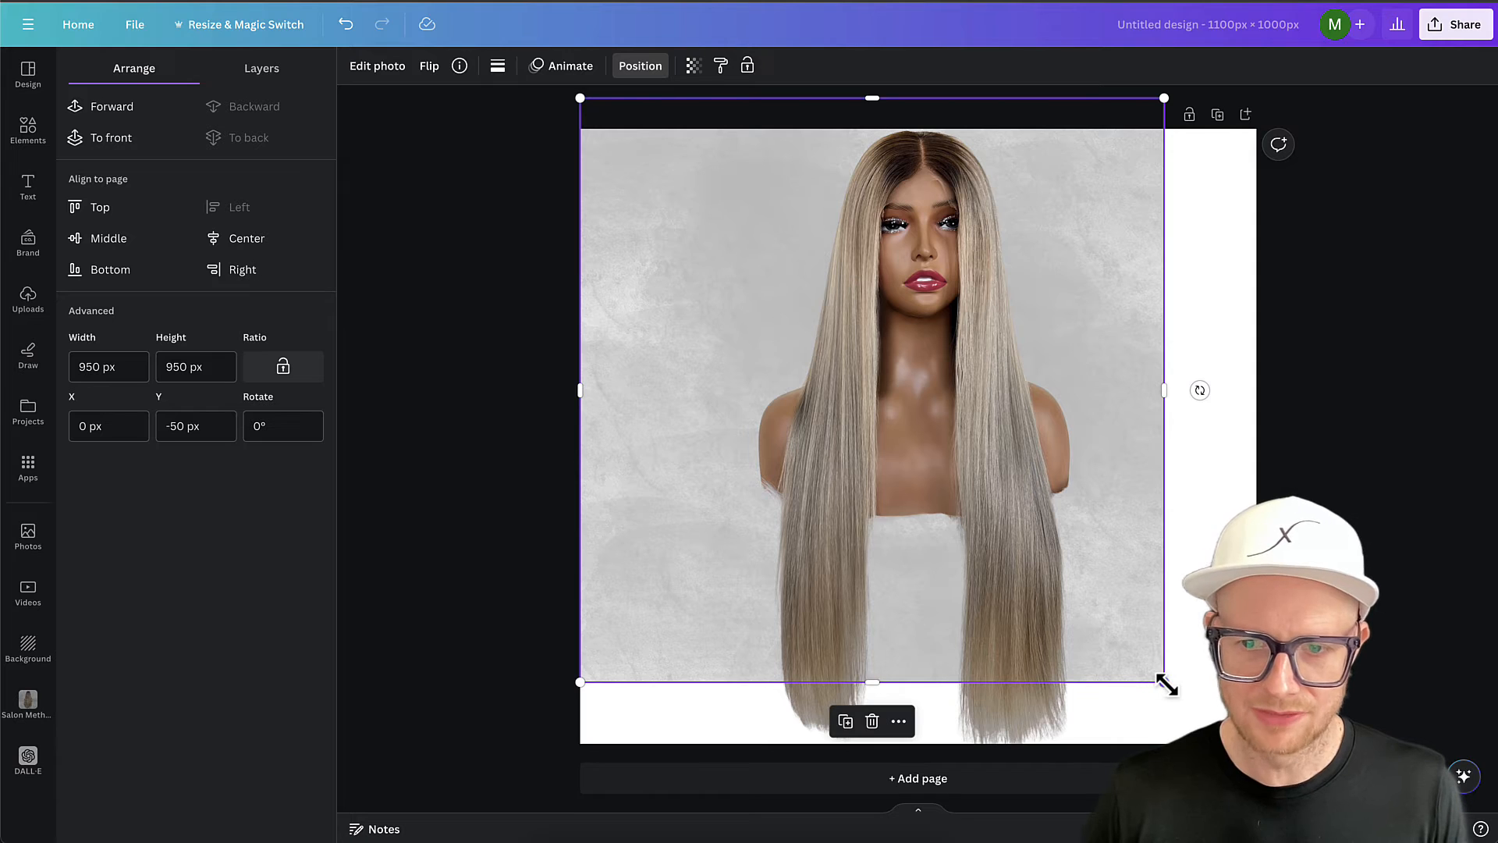
pyautogui.moveTo(1166, 684); pyautogui.dragTo(1269, 787)
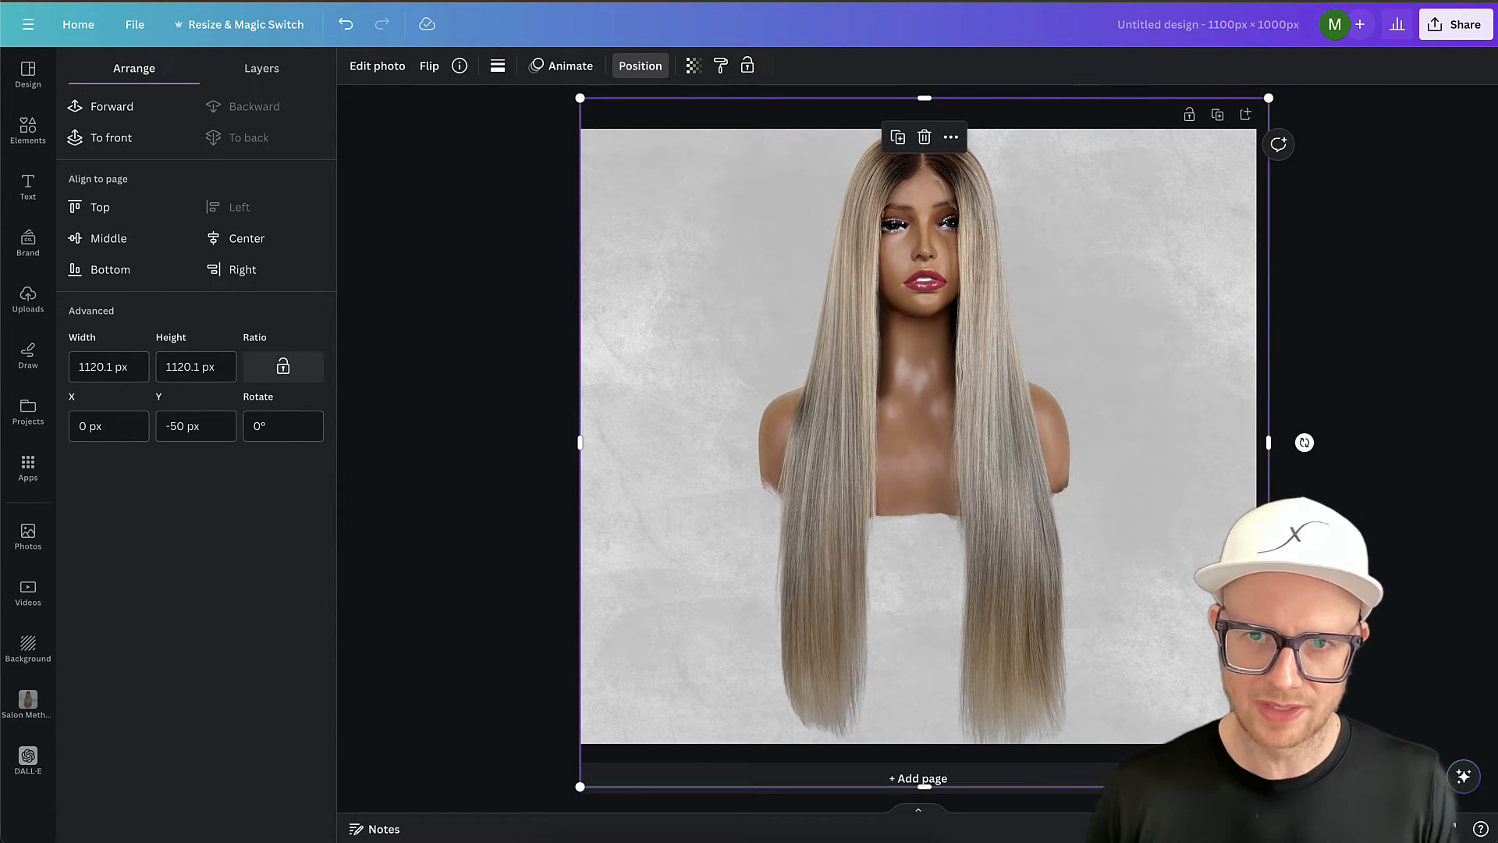
pyautogui.press('Escape')
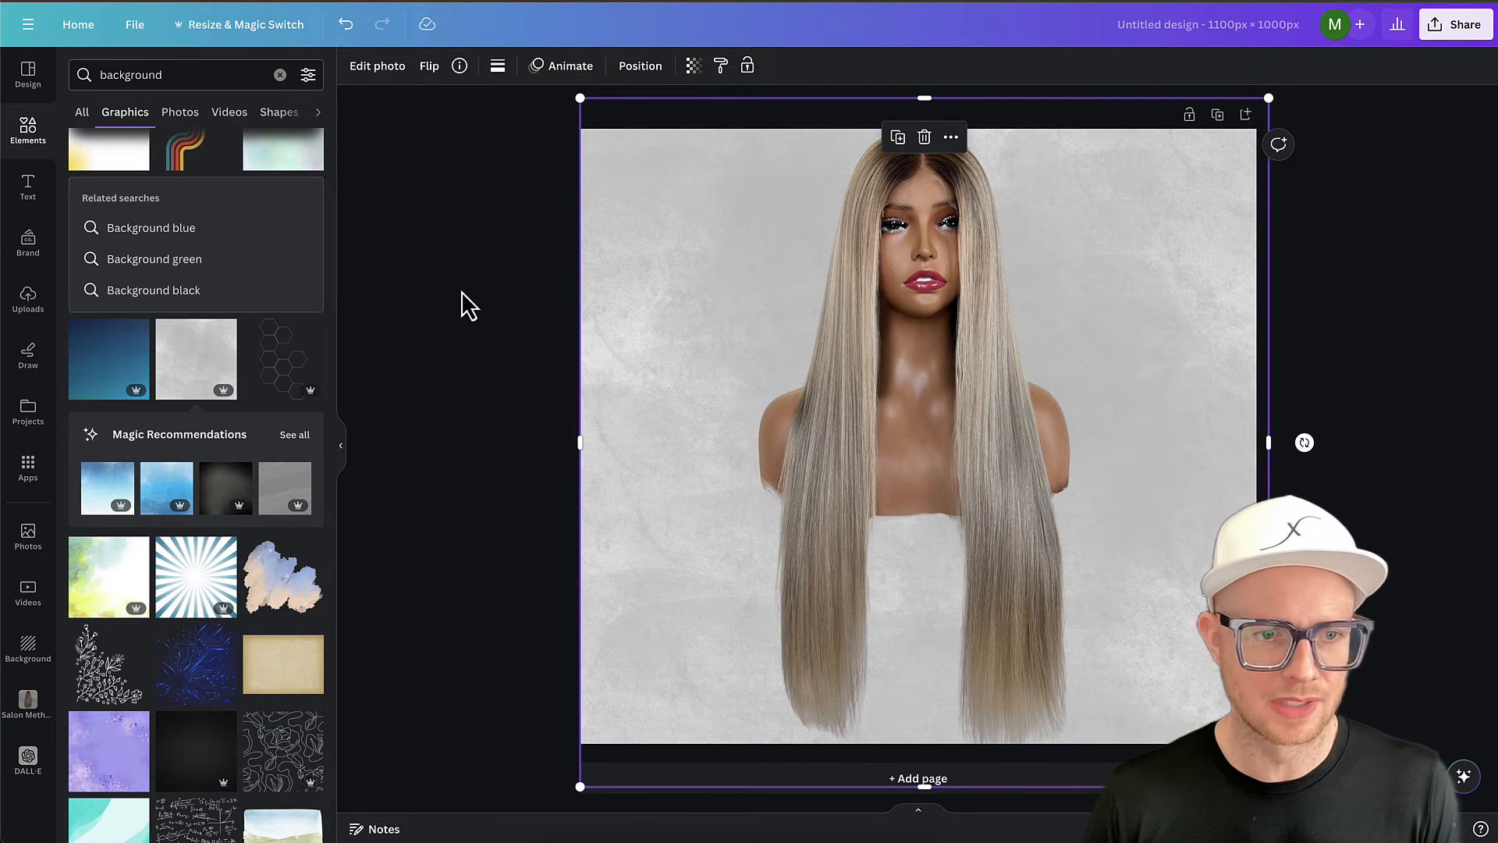
# - Add the plain black gradient background graphic and place it over the page's upper-left area
pyautogui.click(207, 749)
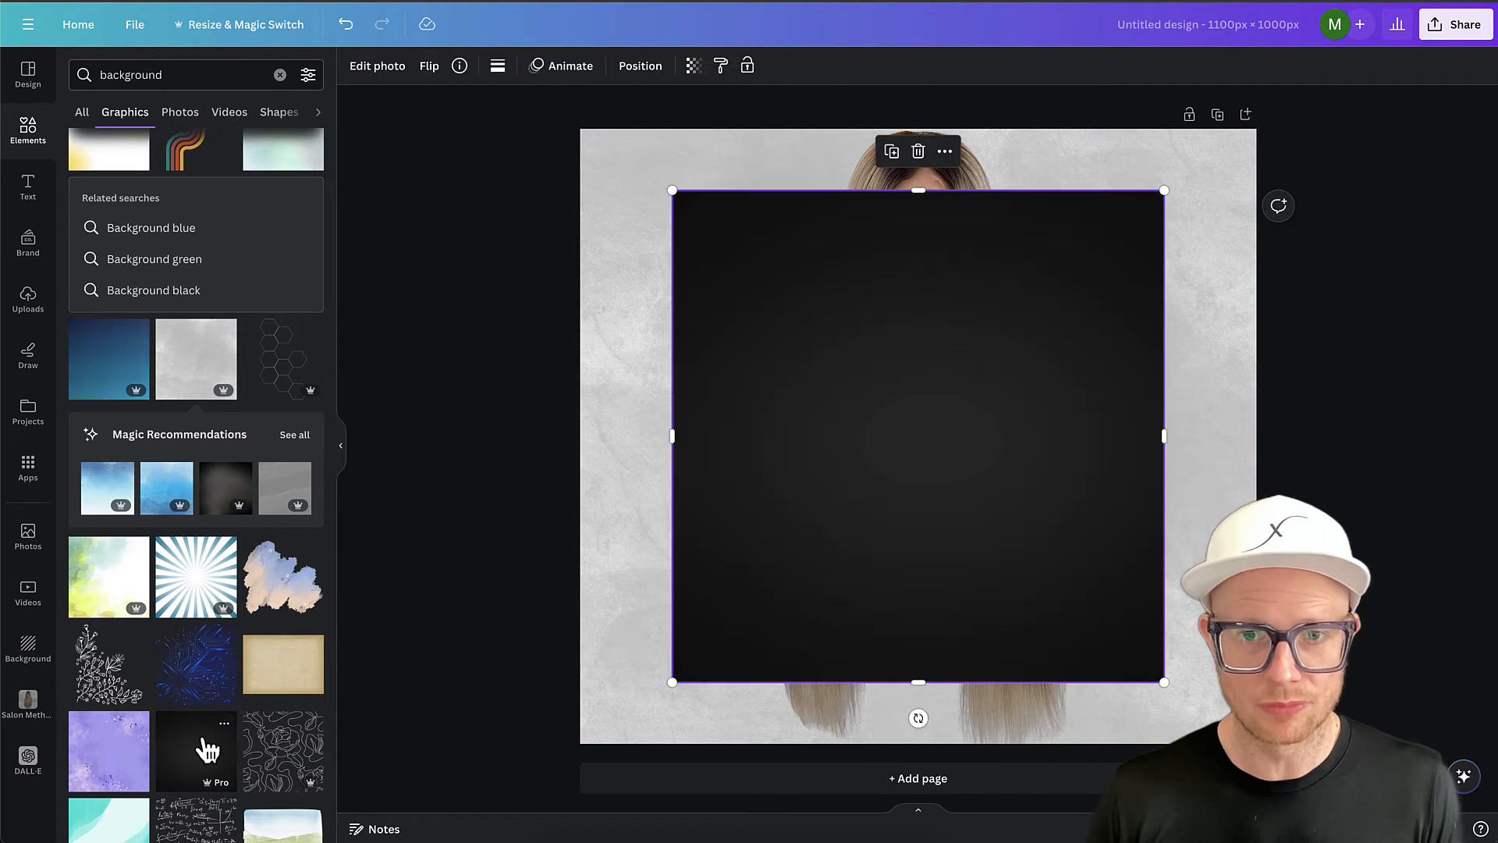
pyautogui.moveTo(983, 435); pyautogui.dragTo(866, 359)
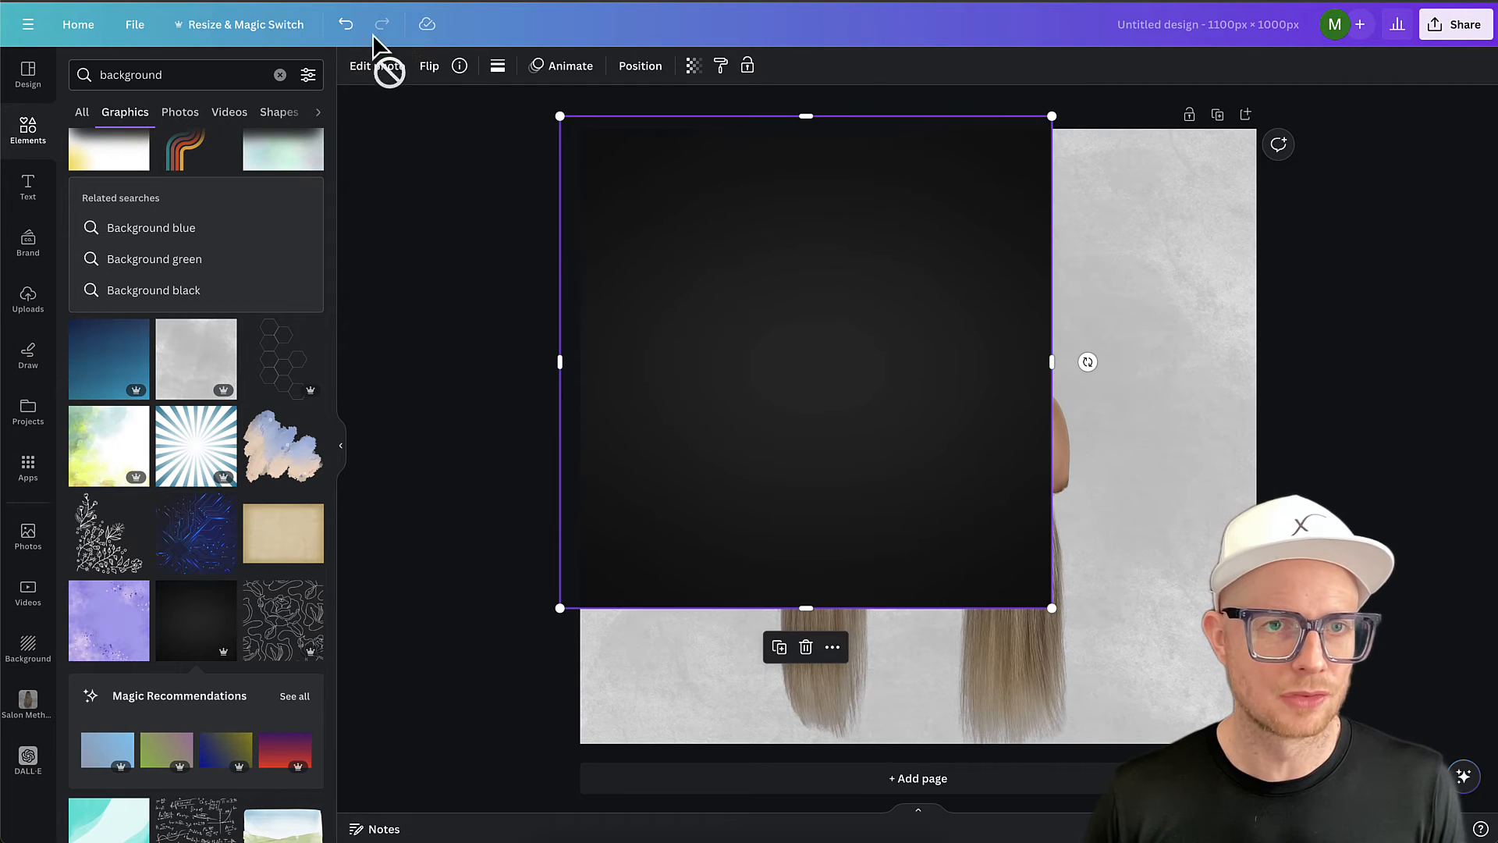
pyautogui.click(406, 220)
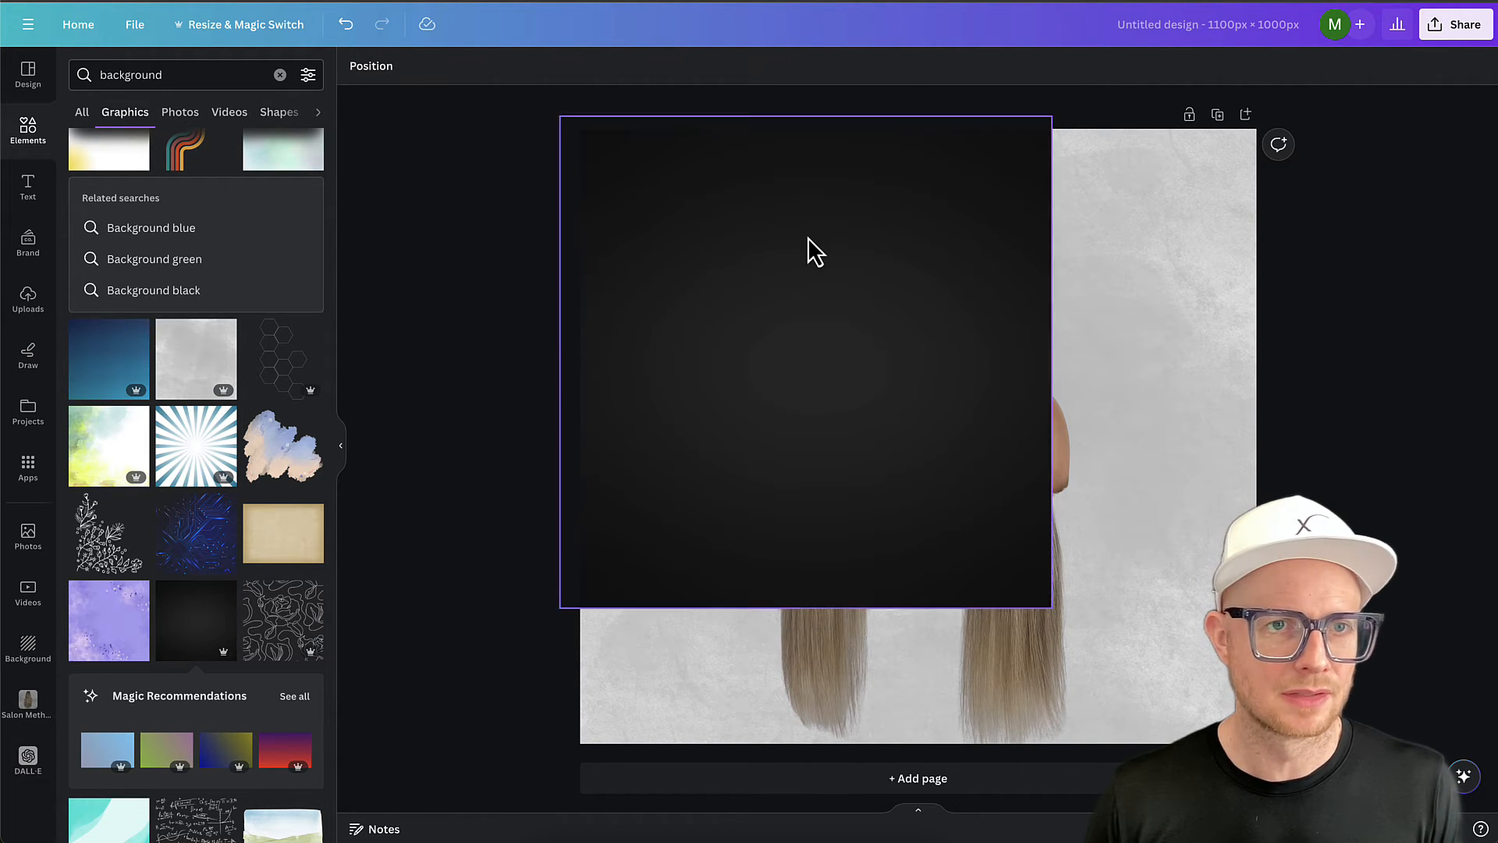
# - Move the mannequin cutout above the black background in the layer order
pyautogui.click(808, 237)
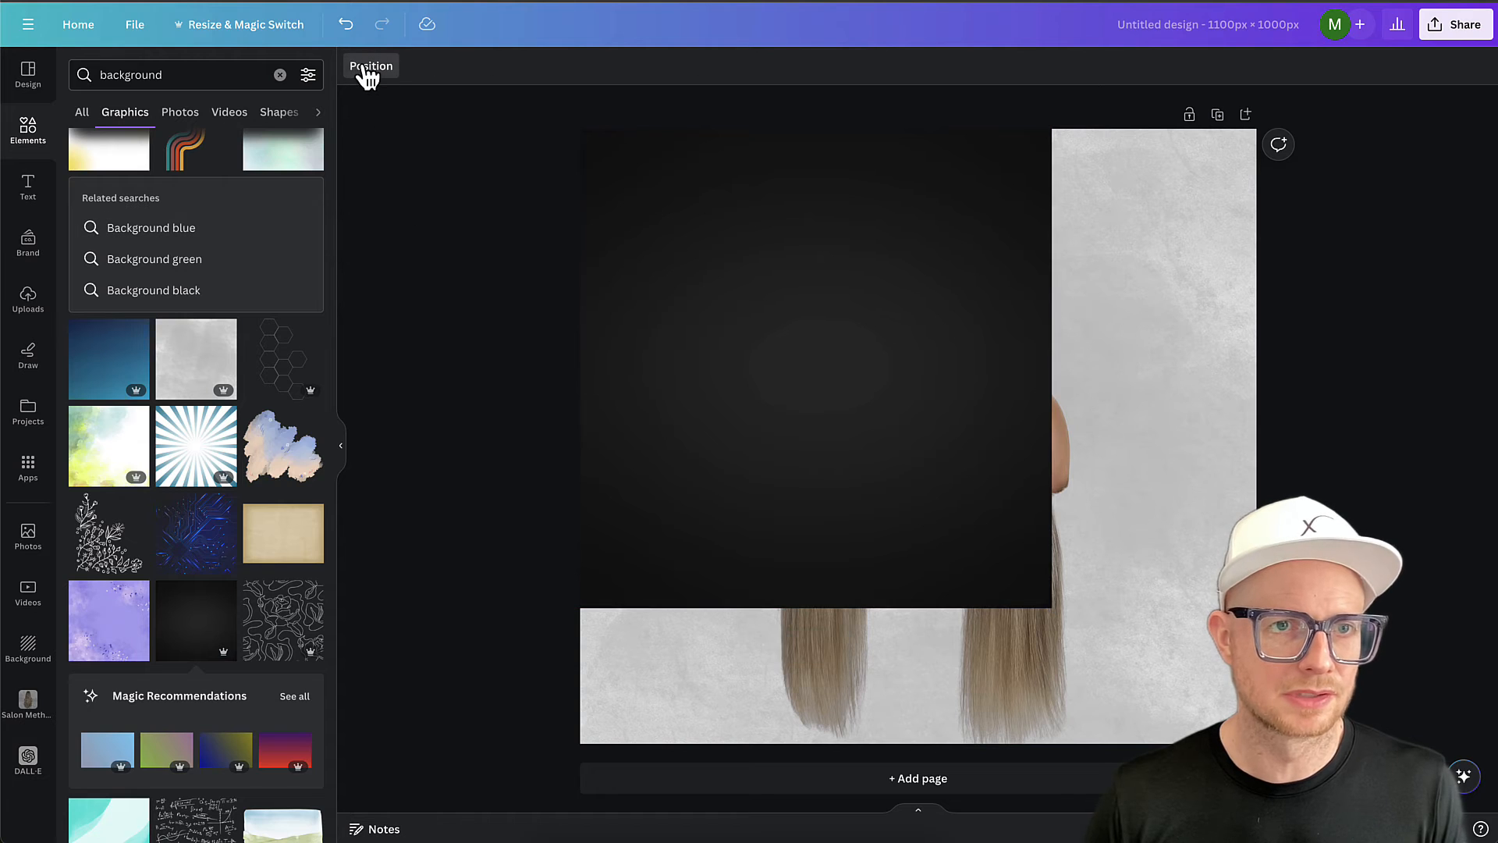
pyautogui.click(366, 67)
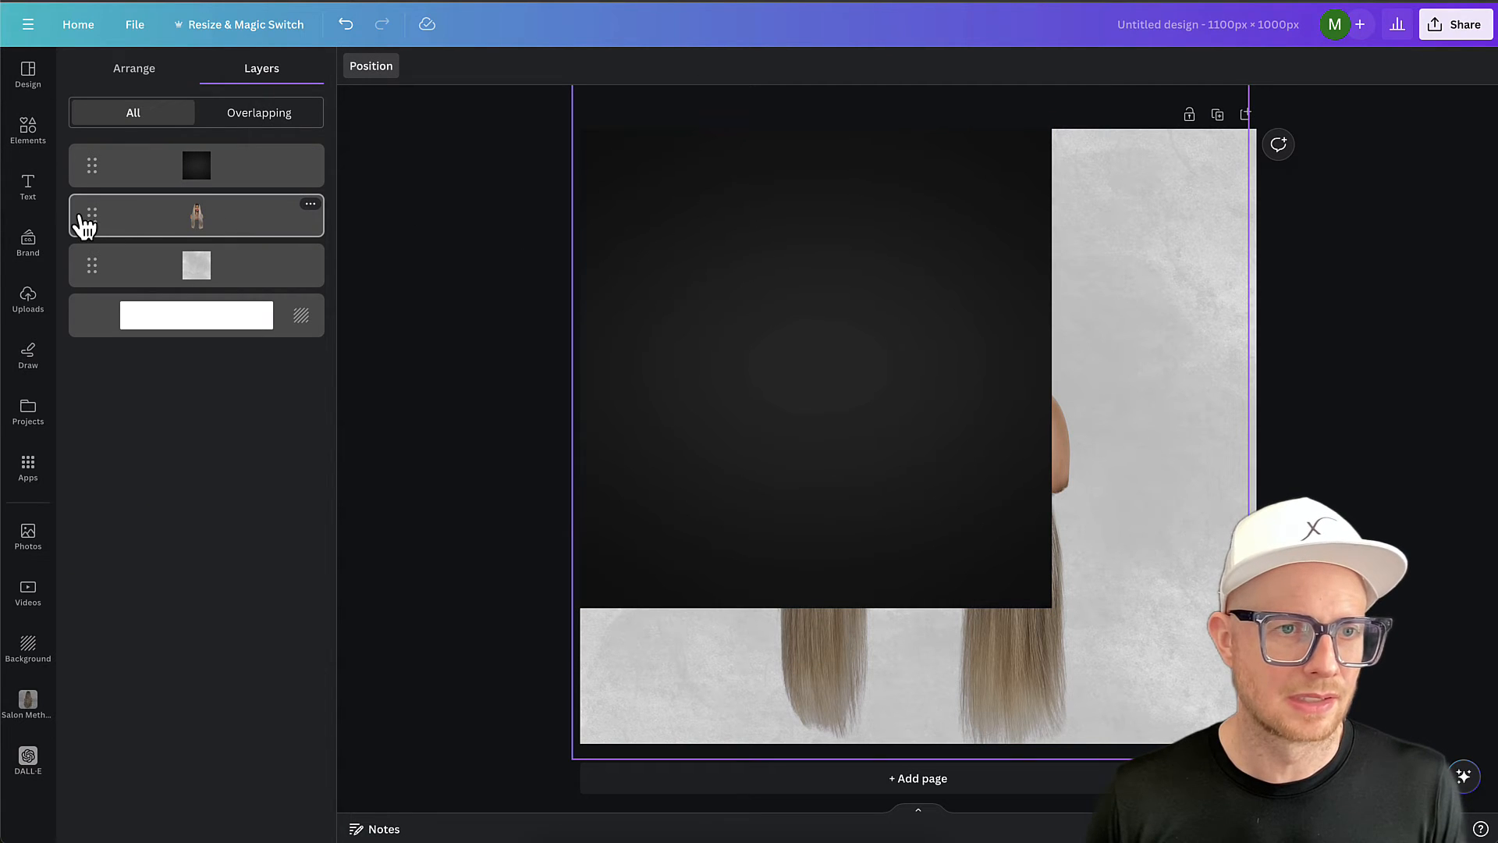
pyautogui.moveTo(92, 225); pyautogui.dragTo(102, 168)
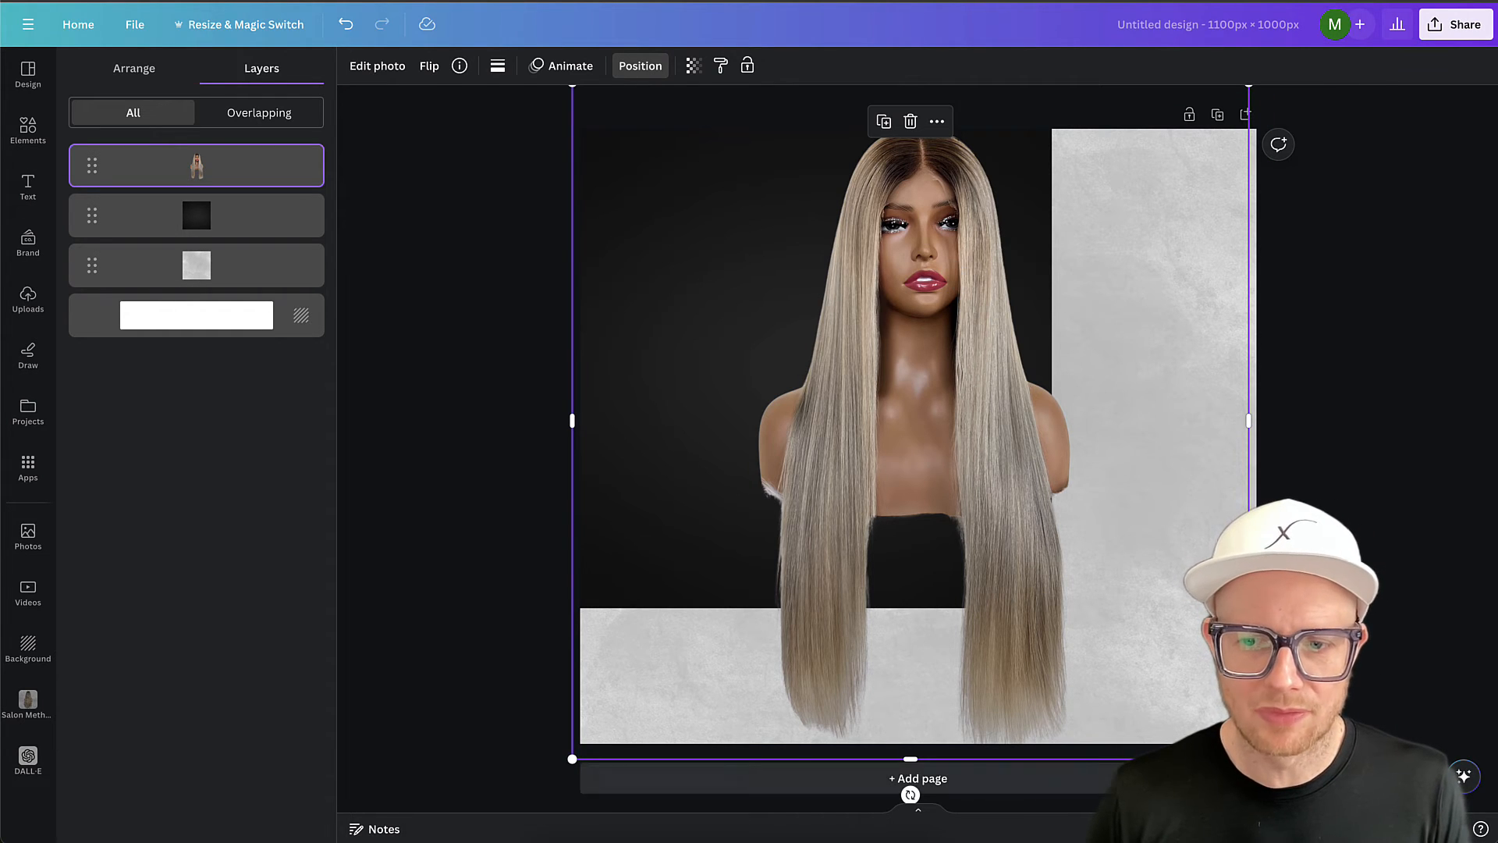
# - Shift the mannequin cutout aside and enlarge the black gradient background until it covers the whole page
pyautogui.moveTo(1249, 759)
pyautogui.mouseDown()
pyautogui.moveTo(1367, 842)
pyautogui.moveTo(1246, 756)
pyautogui.mouseUp()
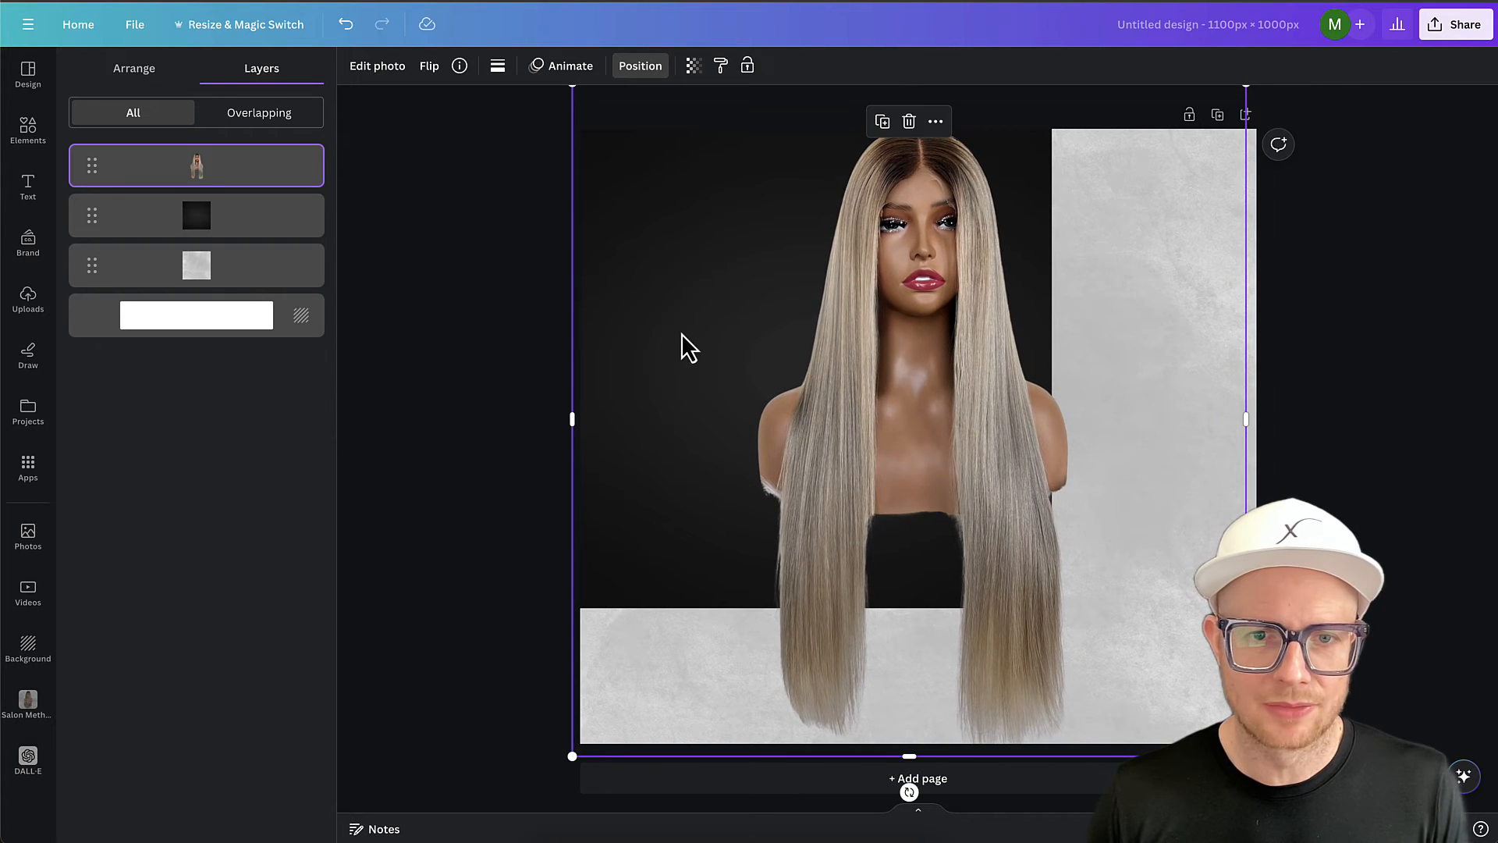
pyautogui.moveTo(681, 349); pyautogui.dragTo(743, 350)
pyautogui.click(648, 372)
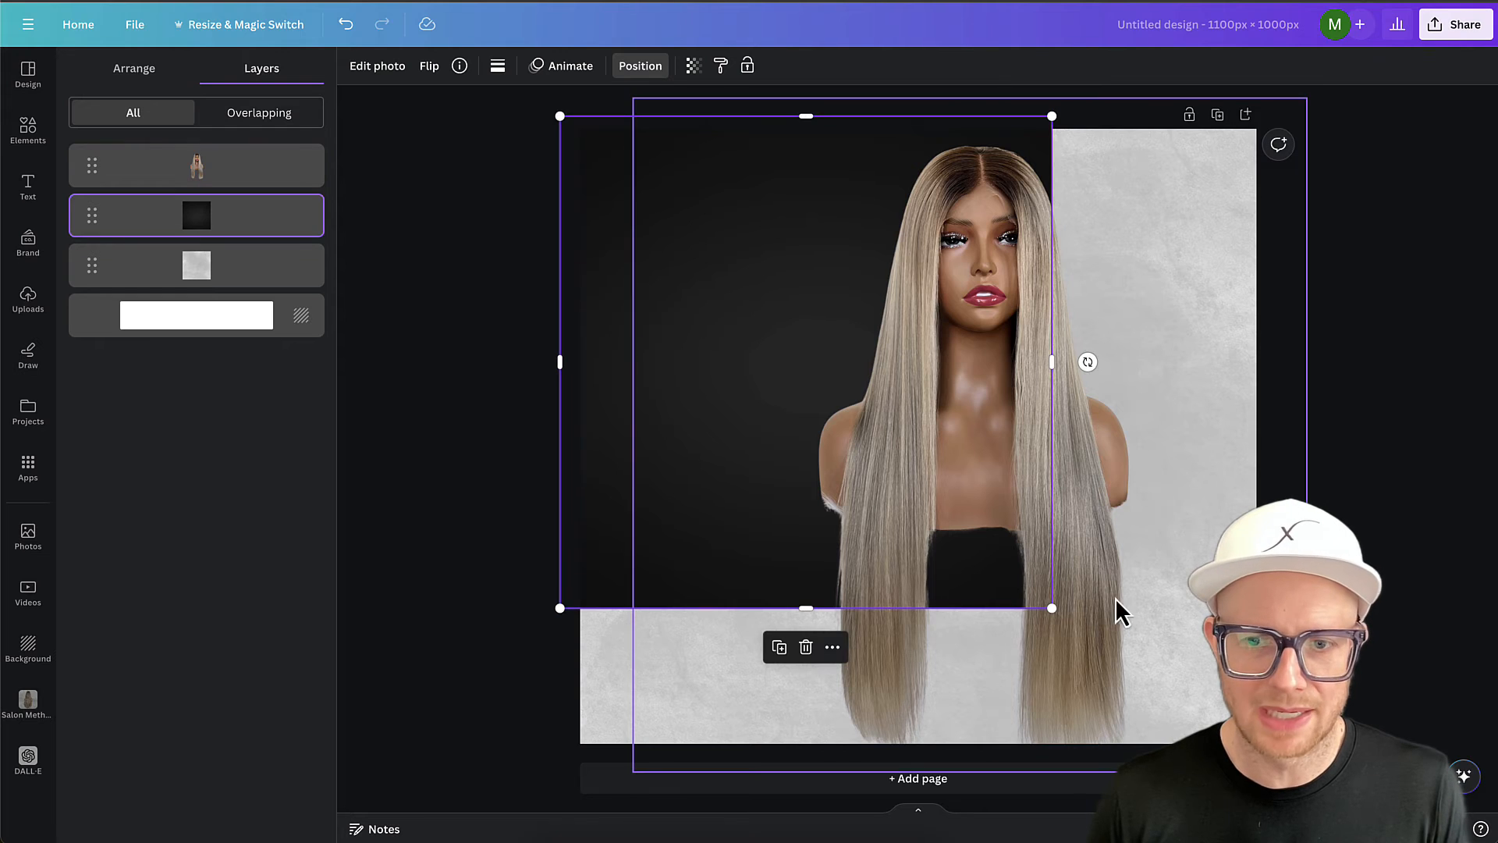
pyautogui.moveTo(1055, 611); pyautogui.dragTo(1290, 841)
pyautogui.moveTo(999, 443)
pyautogui.mouseDown()
pyautogui.moveTo(966, 418)
pyautogui.moveTo(1010, 430)
pyautogui.mouseUp()
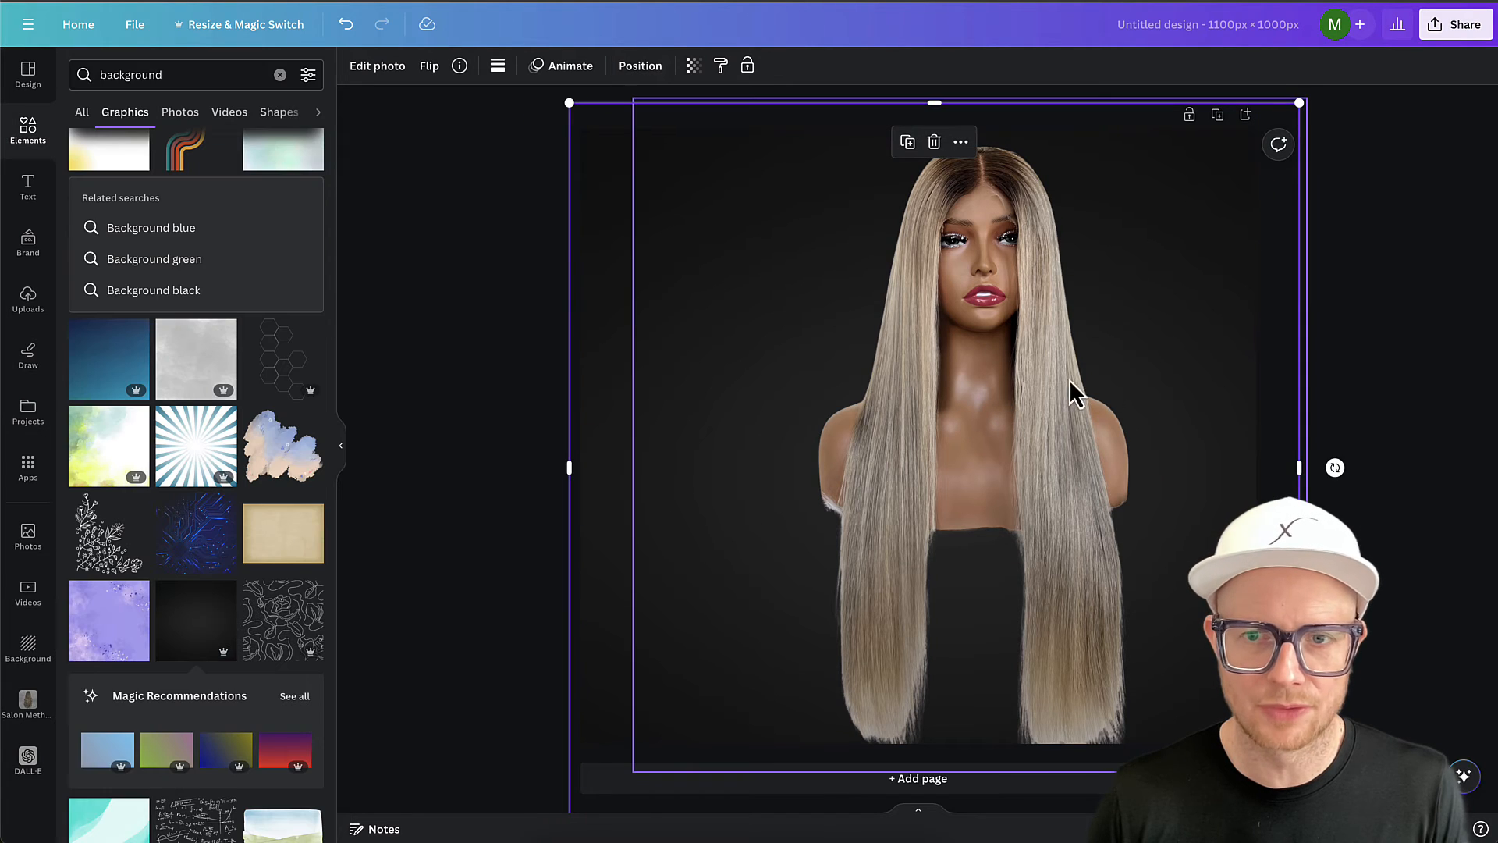
pyautogui.moveTo(1068, 385)
pyautogui.mouseDown()
pyautogui.moveTo(1039, 386)
pyautogui.moveTo(1148, 388)
pyautogui.moveTo(1057, 371)
pyautogui.mouseUp()
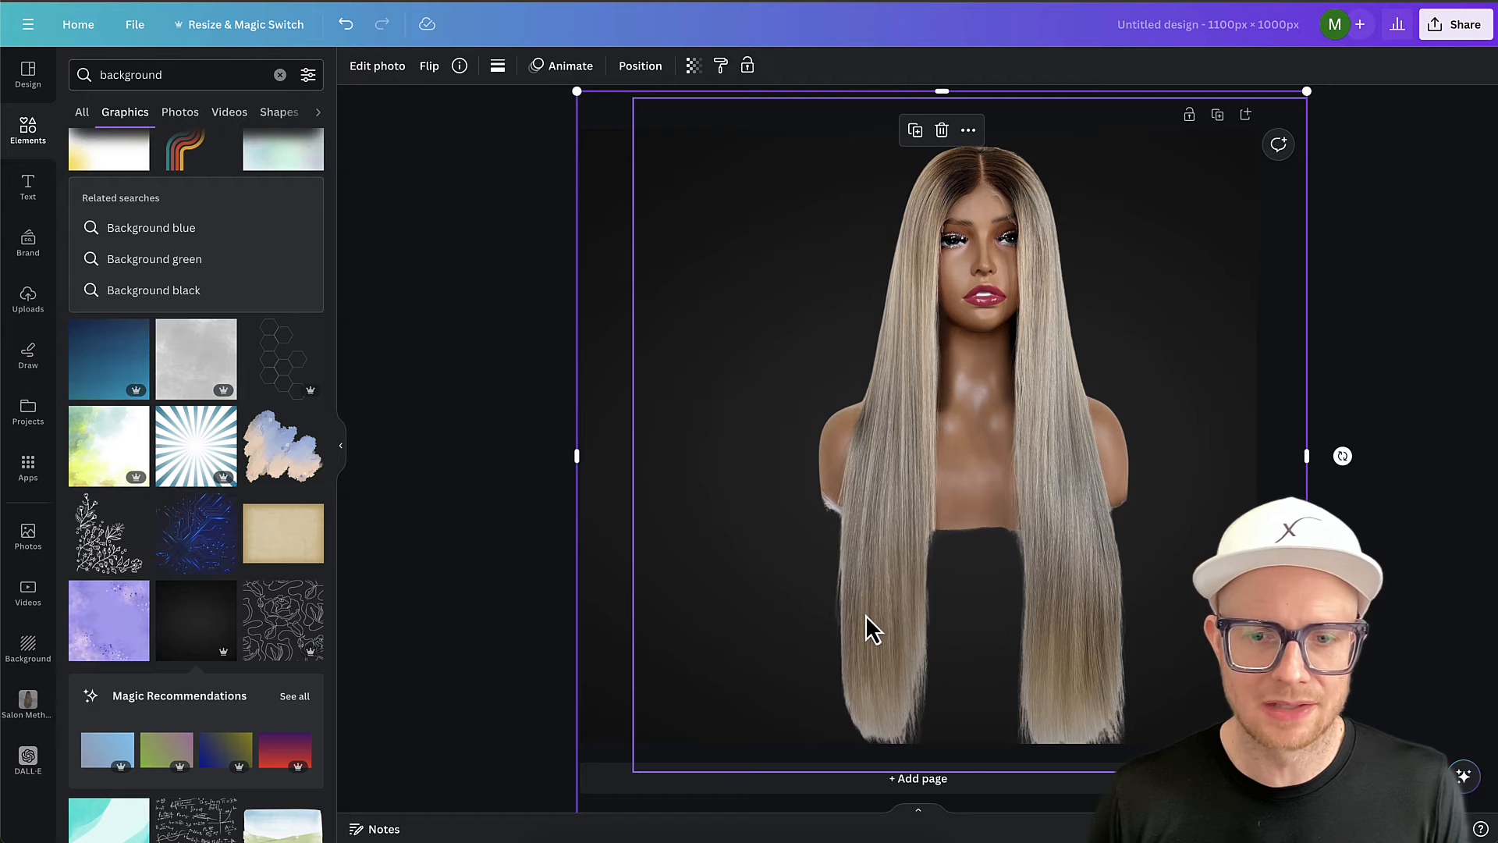
# - Move the mannequin cutout back to the page centre and shrink it slightly so the hair fits within the page
pyautogui.moveTo(864, 615); pyautogui.dragTo(816, 601)
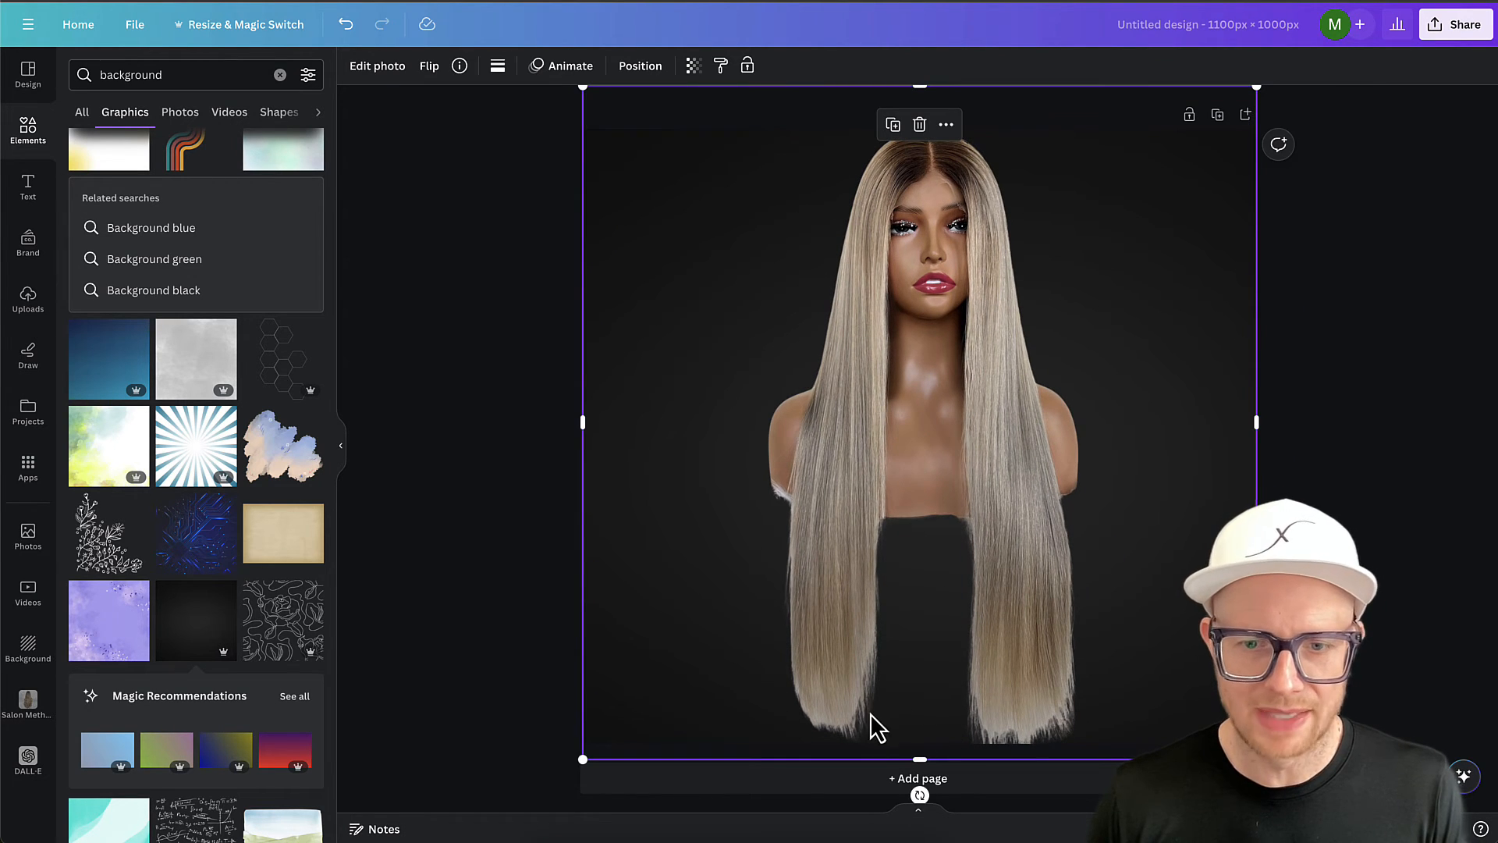
pyautogui.moveTo(1257, 758); pyautogui.dragTo(1234, 736)
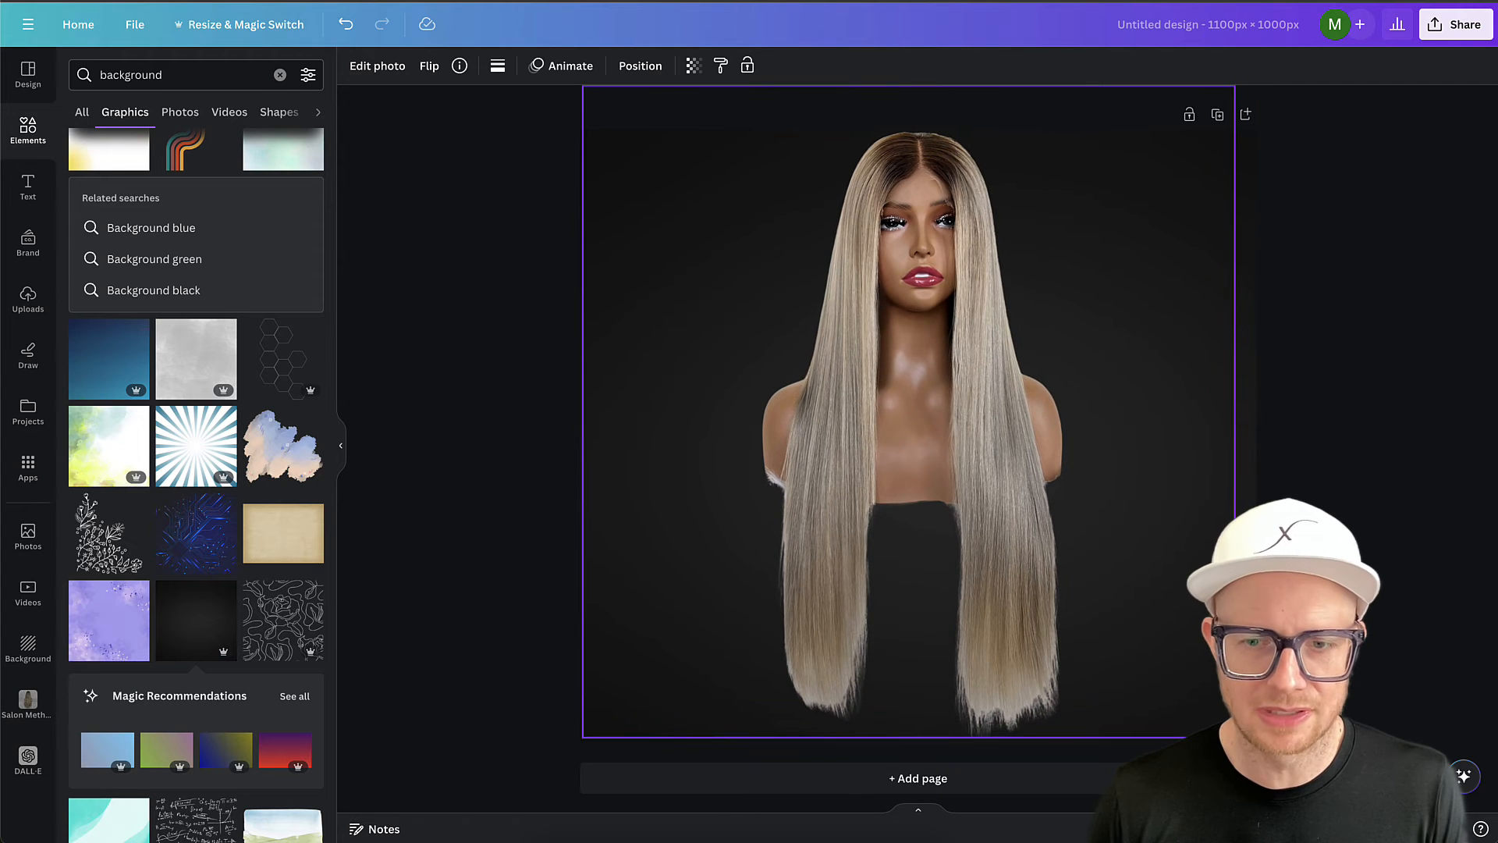
pyautogui.moveTo(954, 529); pyautogui.dragTo(963, 532)
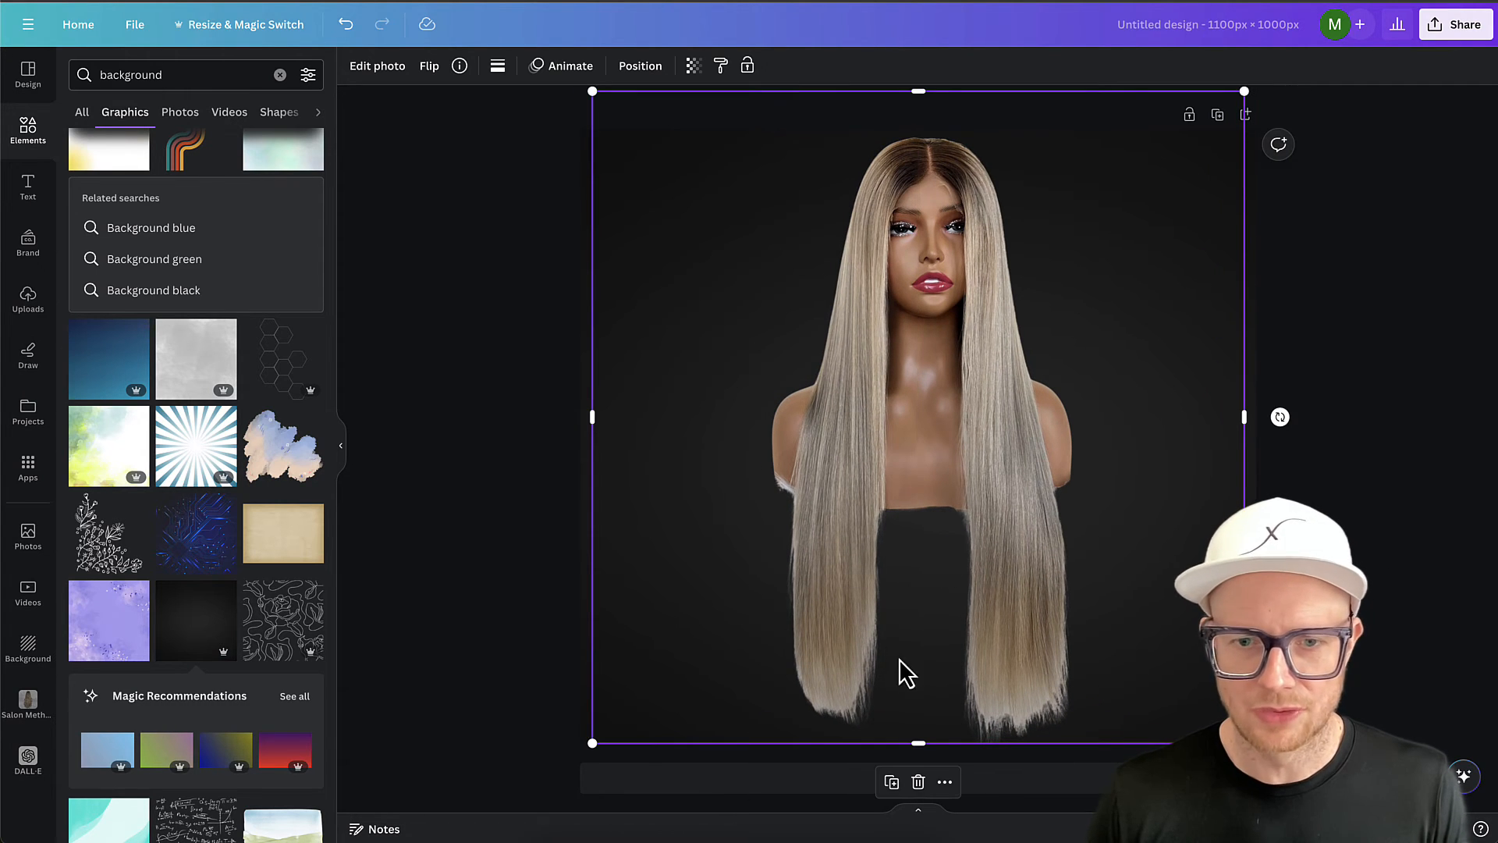
# - Replace the black background with the blue and white sunburst graphic, enlarged to cover the whole page
pyautogui.click(583, 473)
pyautogui.press('Delete')
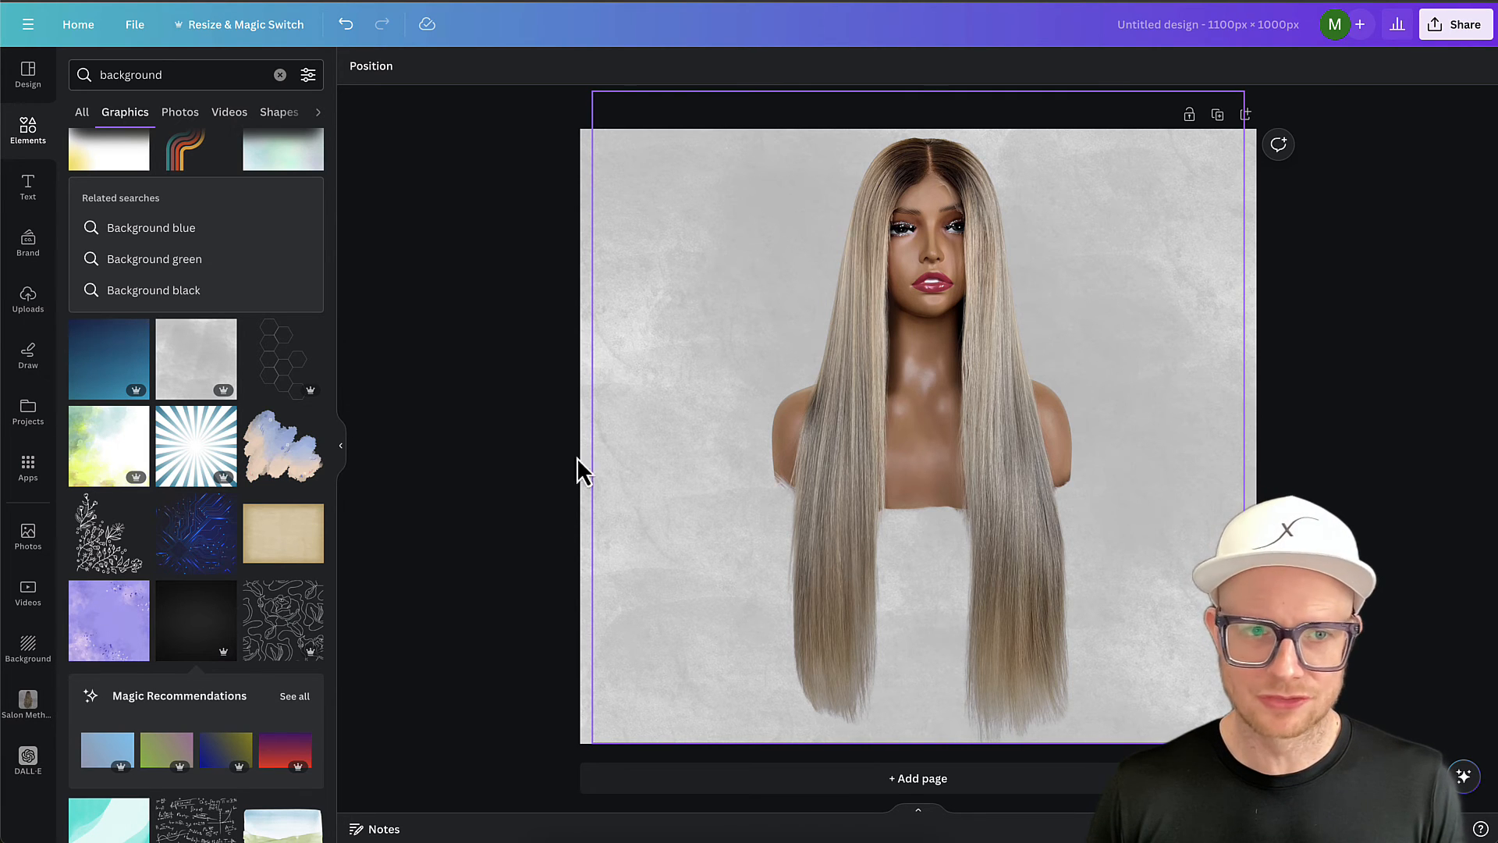
pyautogui.click(196, 446)
pyautogui.moveTo(748, 395); pyautogui.dragTo(769, 321)
pyautogui.moveTo(1045, 590); pyautogui.dragTo(1292, 835)
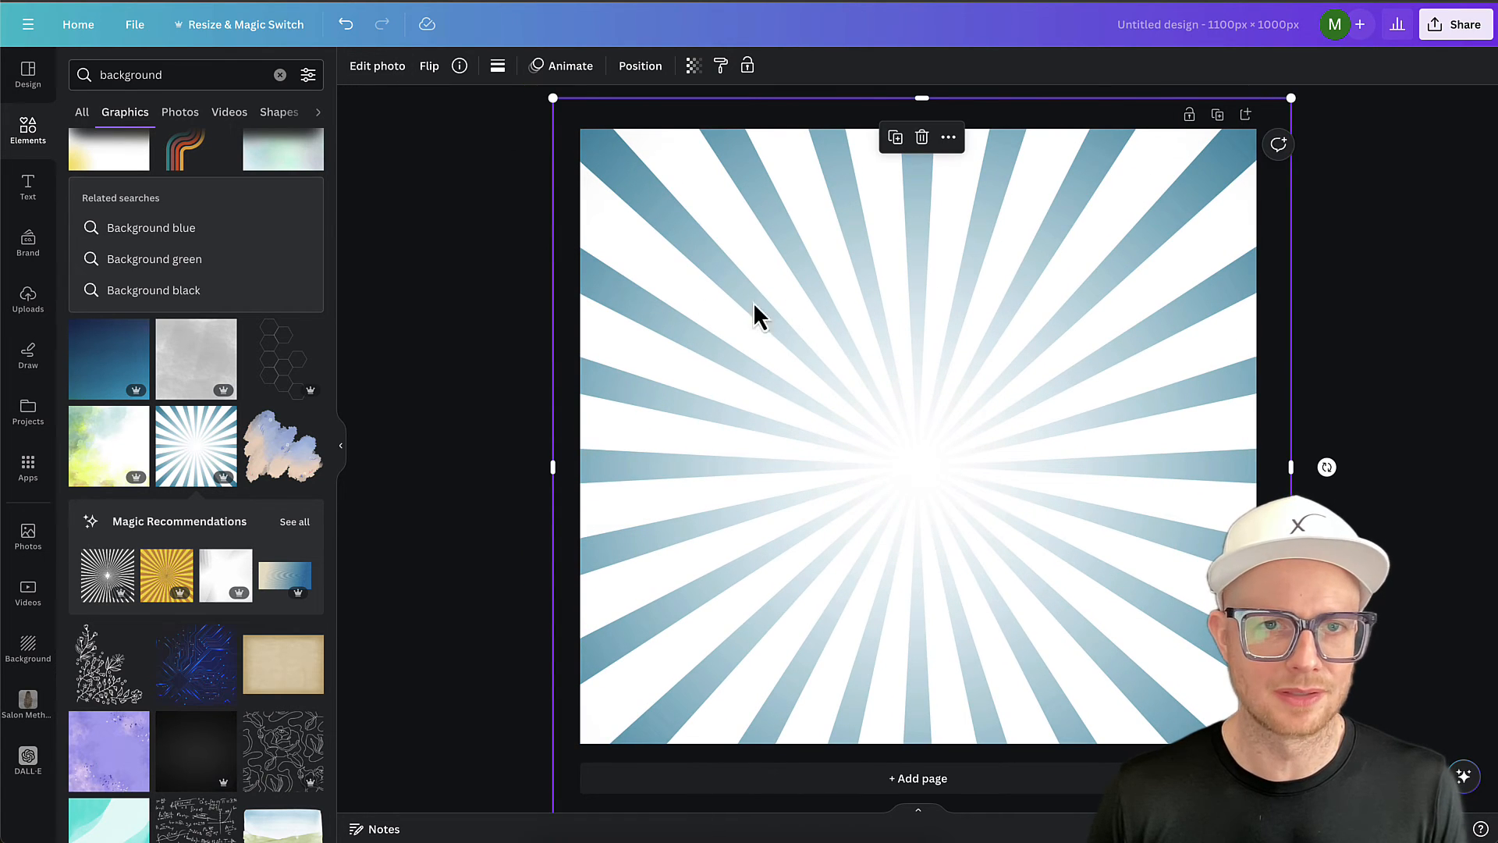
# - Place the sunburst background between the mannequin cutout and the grey background in the layer order
pyautogui.click(640, 65)
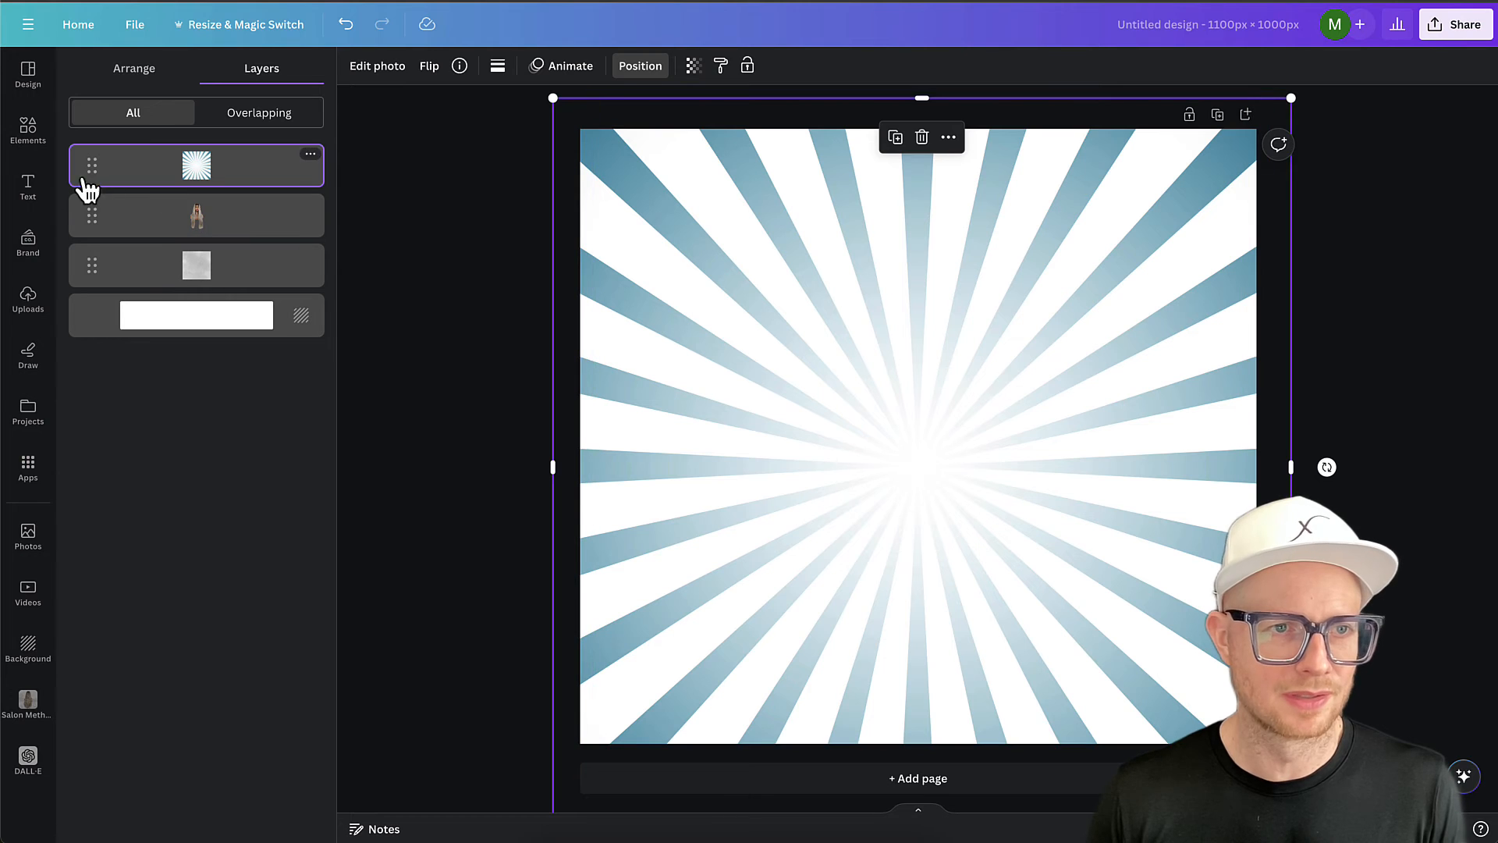
pyautogui.moveTo(89, 224); pyautogui.dragTo(90, 264)
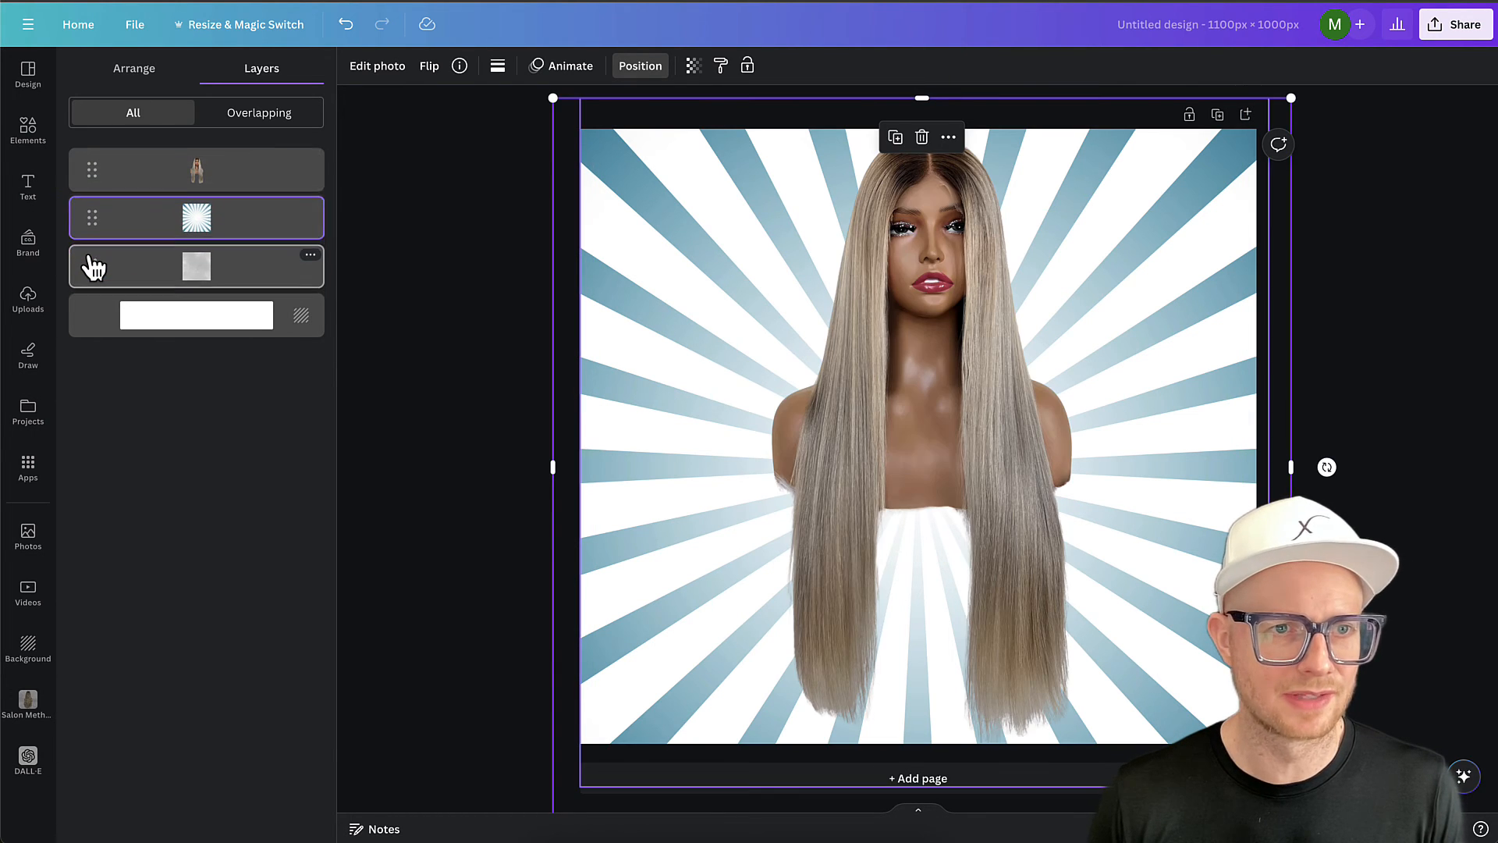
pyautogui.click(444, 326)
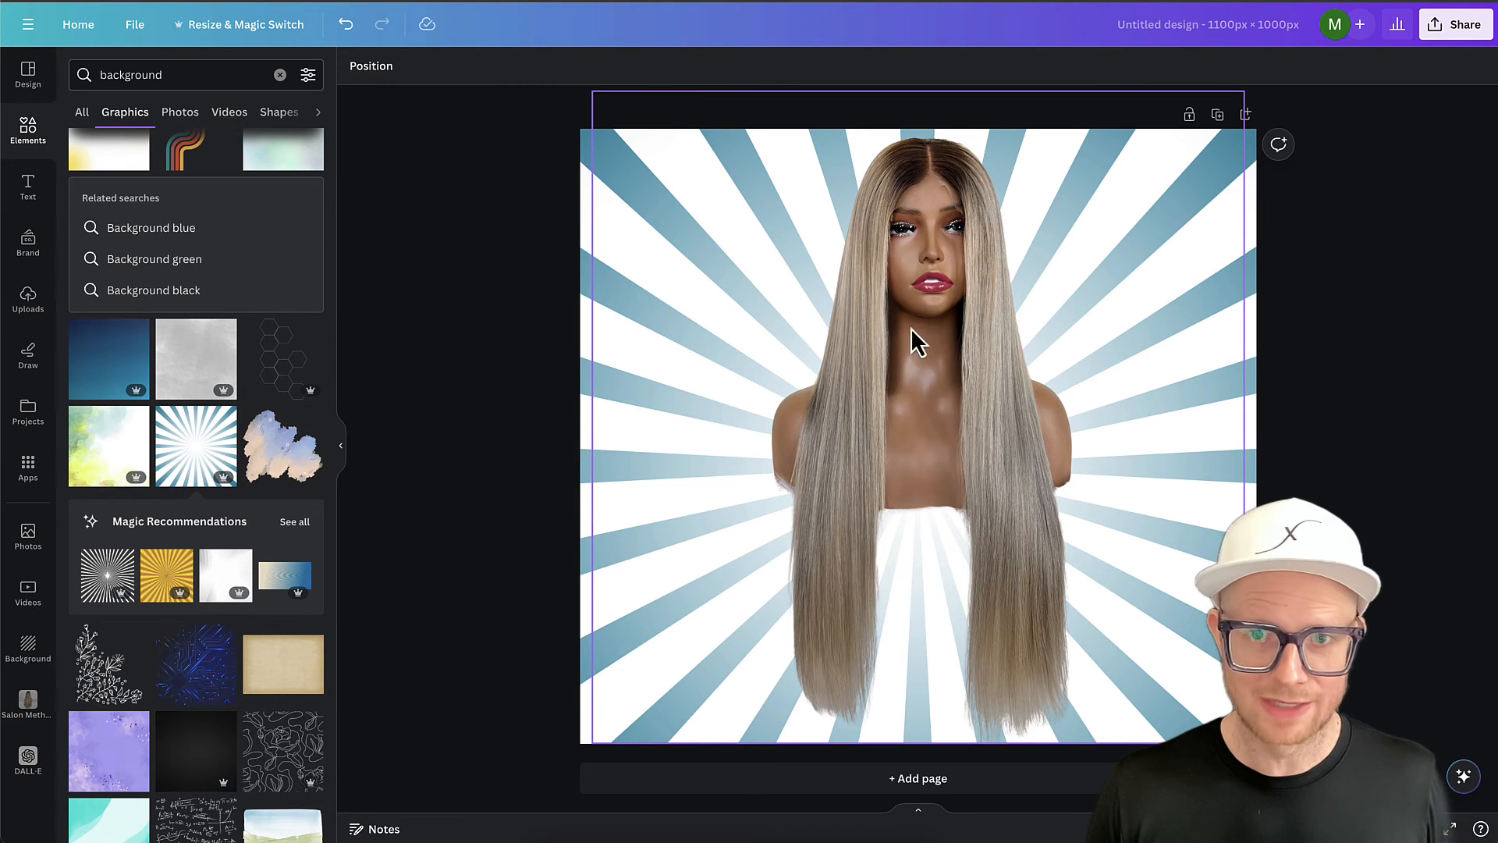
# - Shrink the mannequin cutout further and recentre it on the sunburst, leaving a margin above the head and below the hair
pyautogui.click(923, 426)
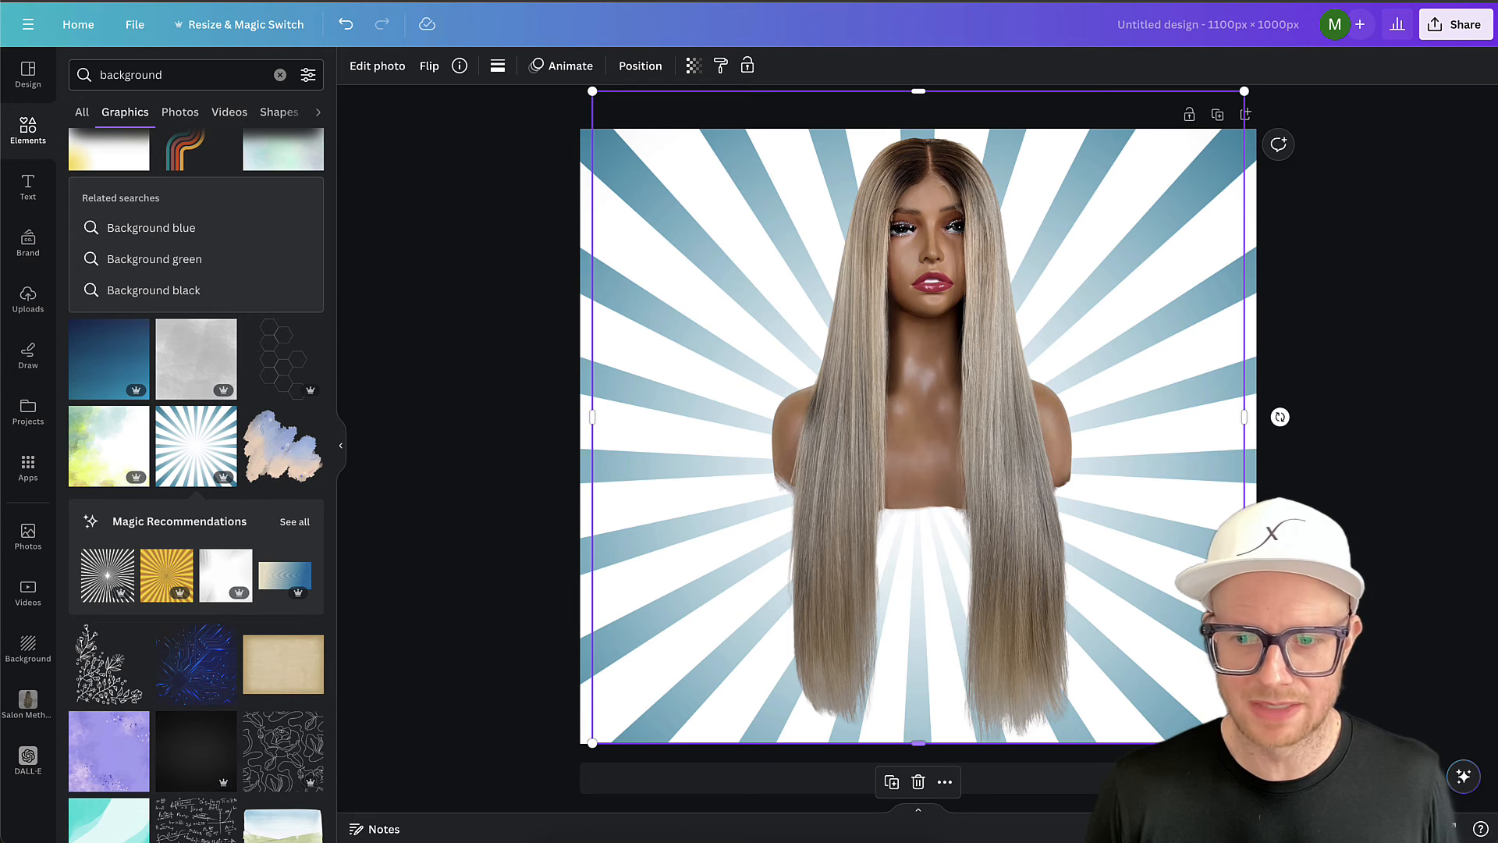
pyautogui.moveTo(1244, 743); pyautogui.dragTo(1164, 663)
pyautogui.moveTo(897, 374); pyautogui.dragTo(907, 410)
pyautogui.click(540, 426)
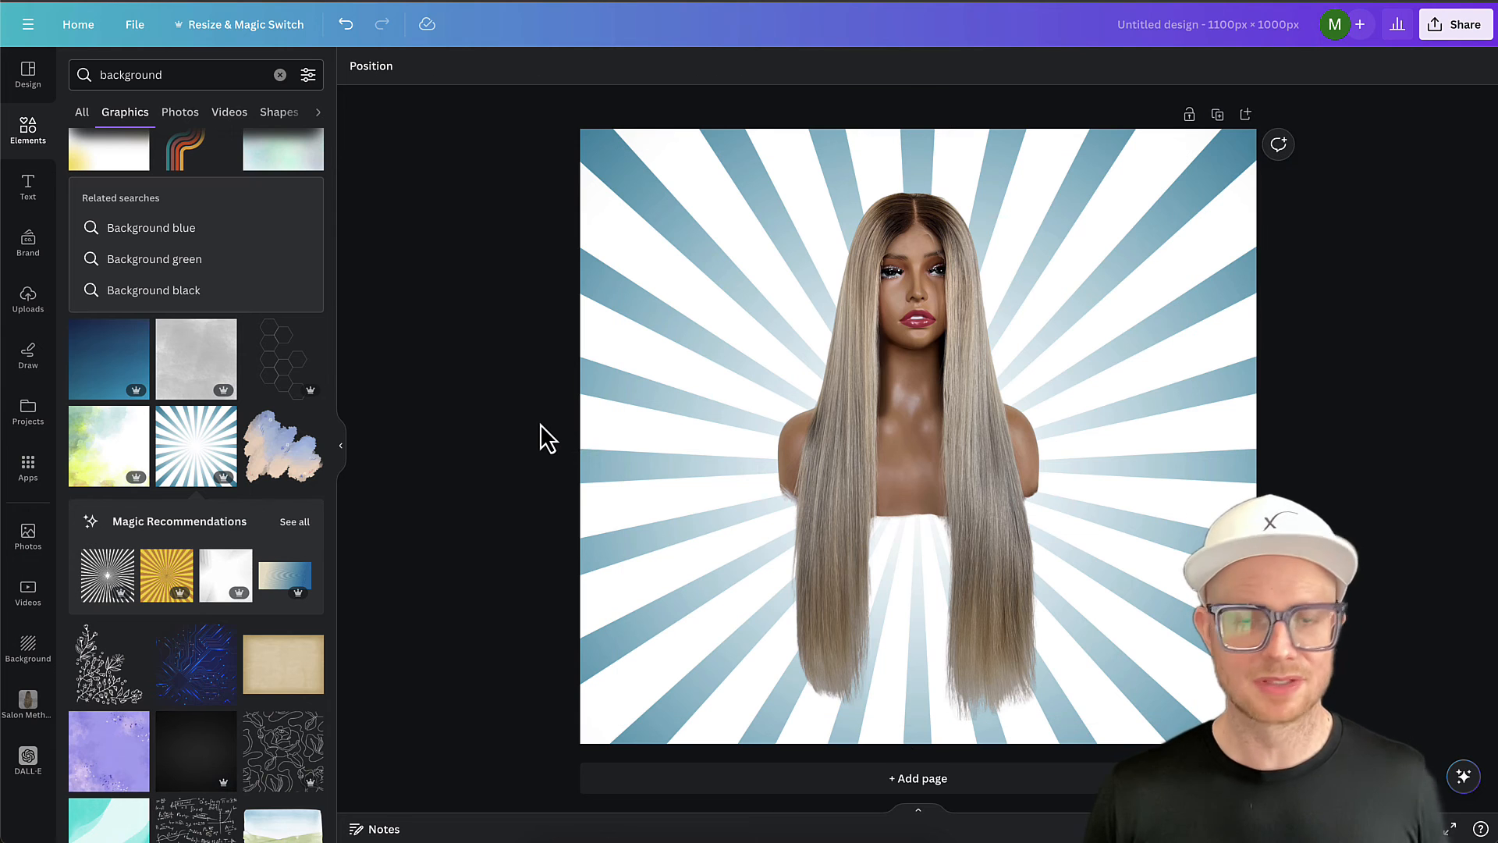